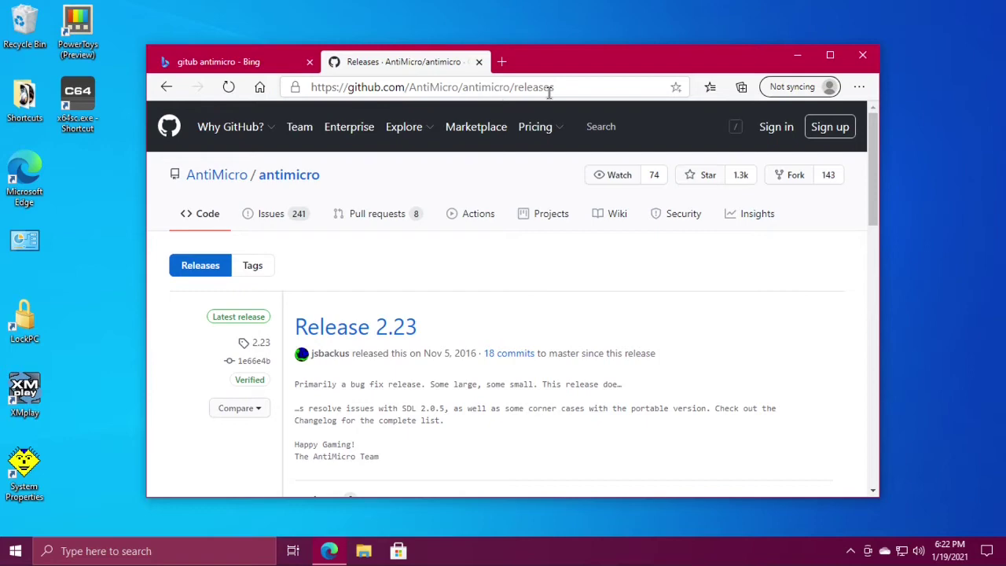
Scroll the AntiMicro releases page down to Release 2.23's Assets list.
scroll(617, 295, down, 4)
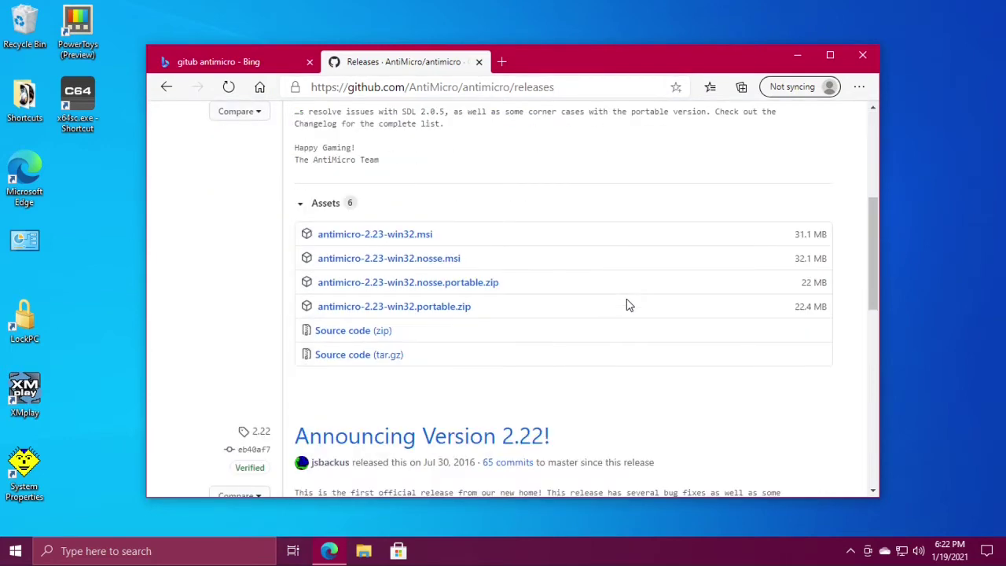
Save antimicro-2.23-win32.portable.zip into the Downloads folder.
right_click(425, 310)
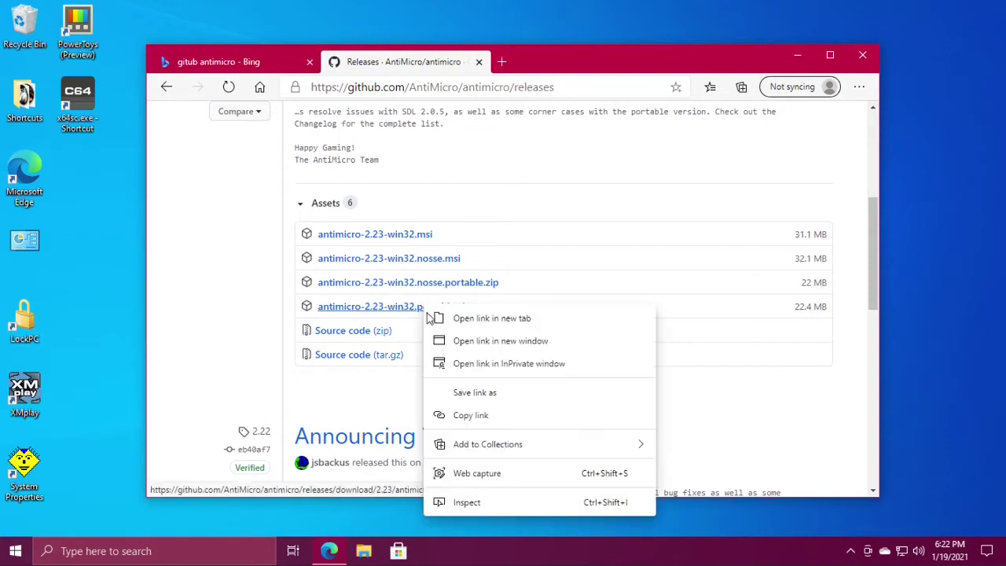
click(515, 395)
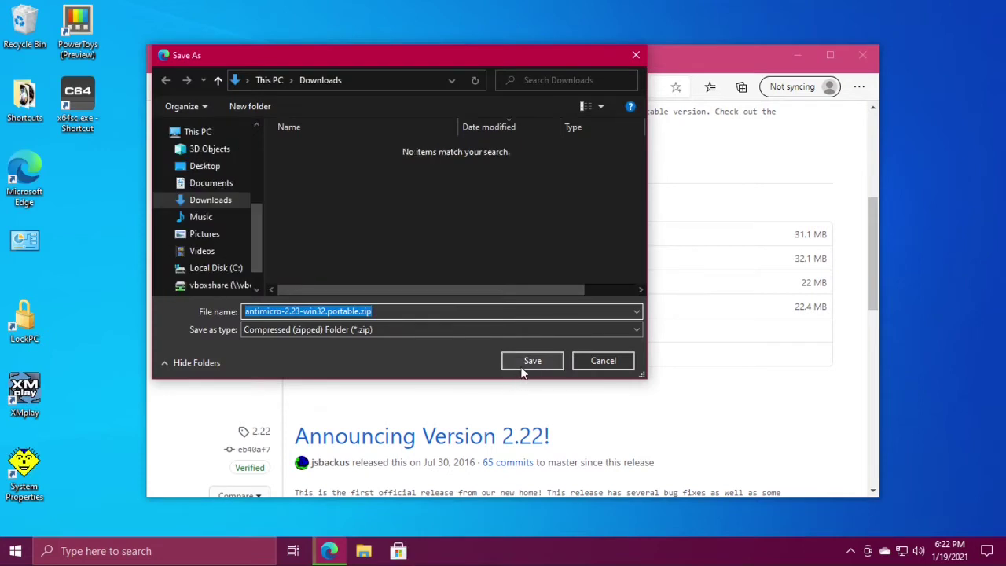
click(525, 366)
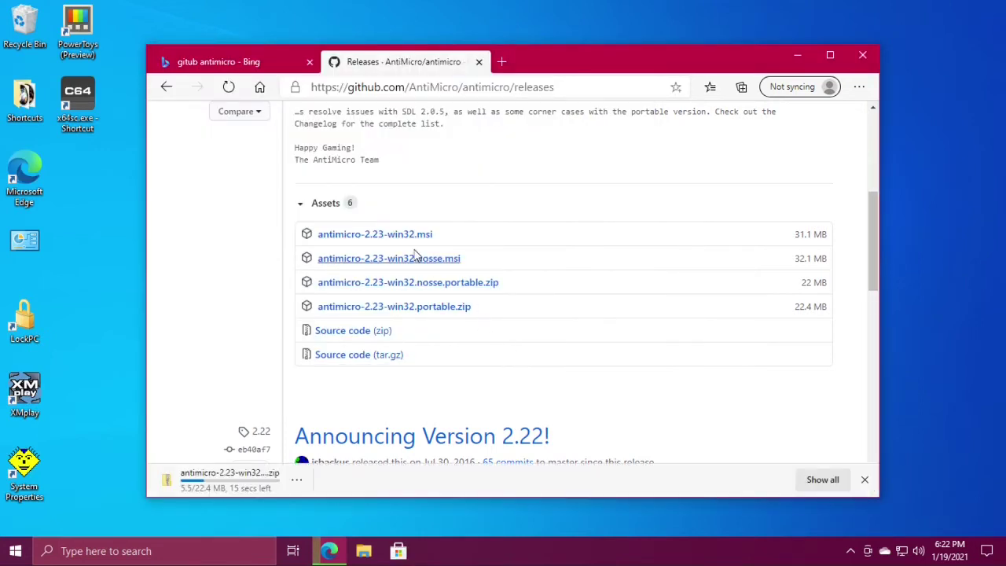
Save the antimicro-2.23-win32.msi installer into the Downloads folder.
right_click(398, 236)
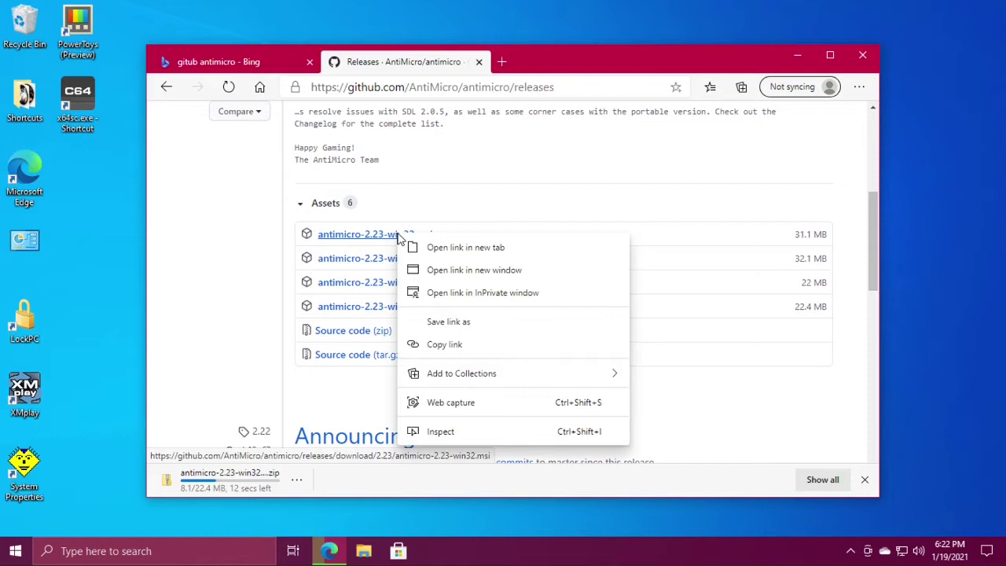
click(493, 324)
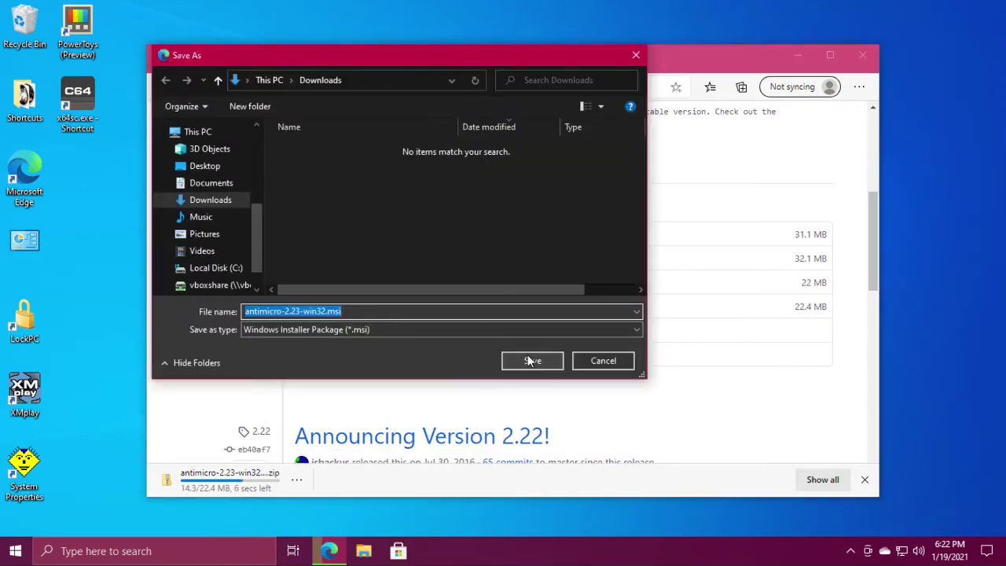
click(530, 361)
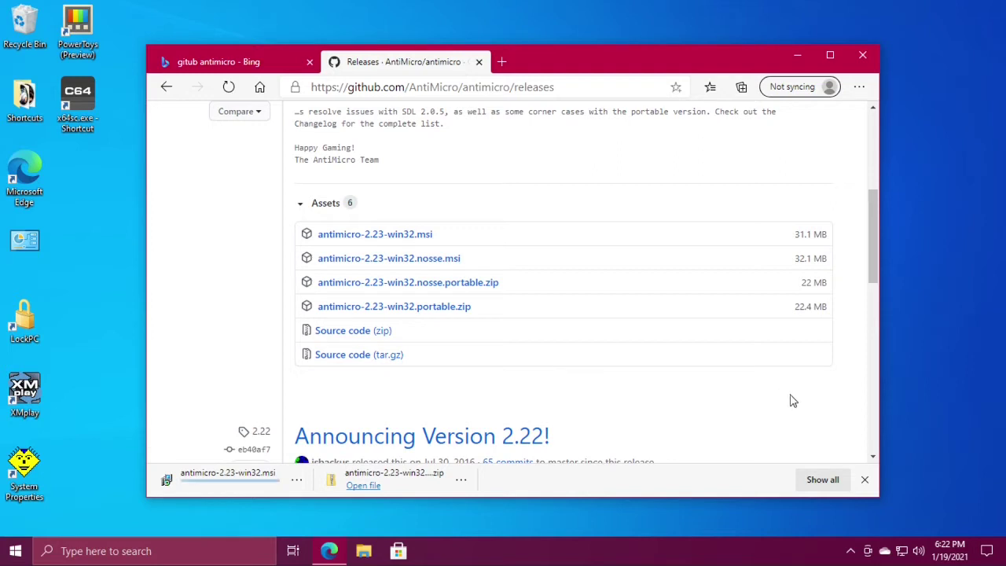
Dismiss the downloads bar and close the Bing and Releases tabs, exiting Edge.
click(865, 481)
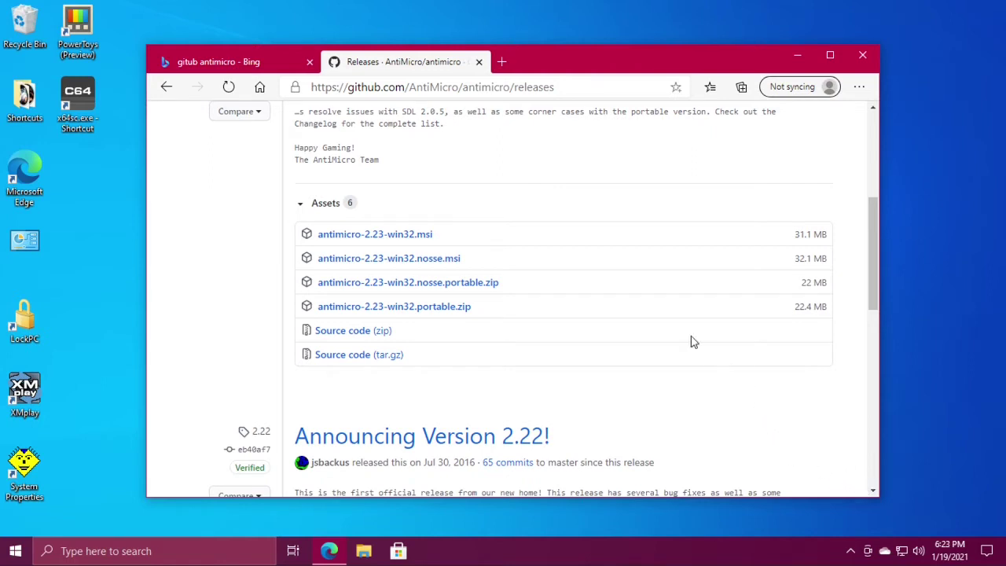
click(311, 61)
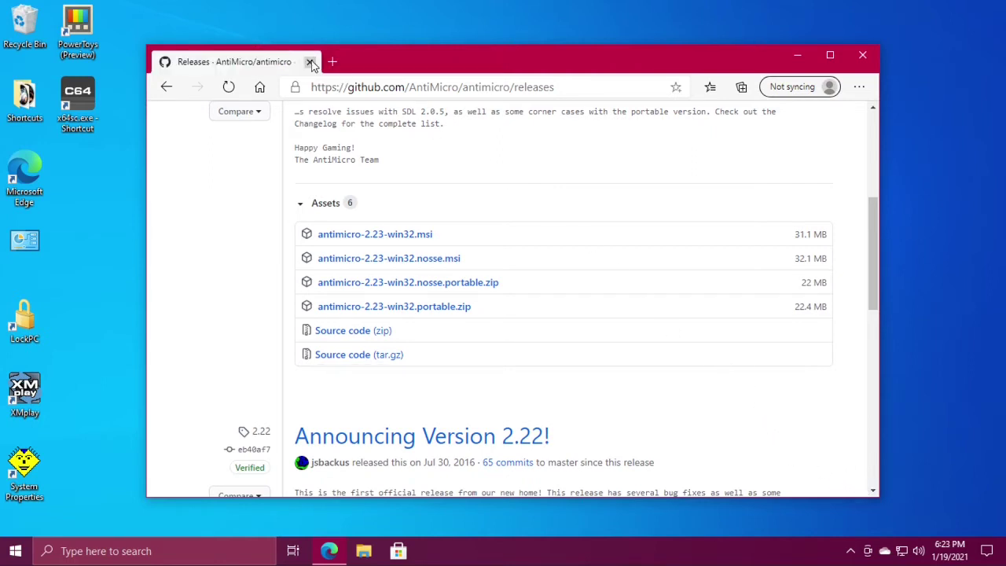
click(311, 61)
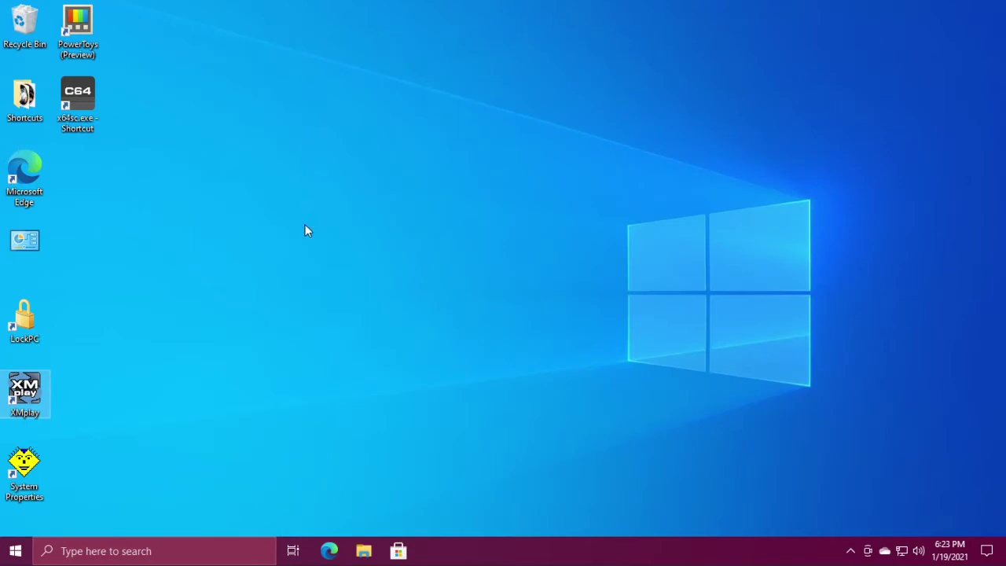
Open the Downloads folder in File Explorer and open antimicro-2.23-win32.portable.zip.
click(363, 551)
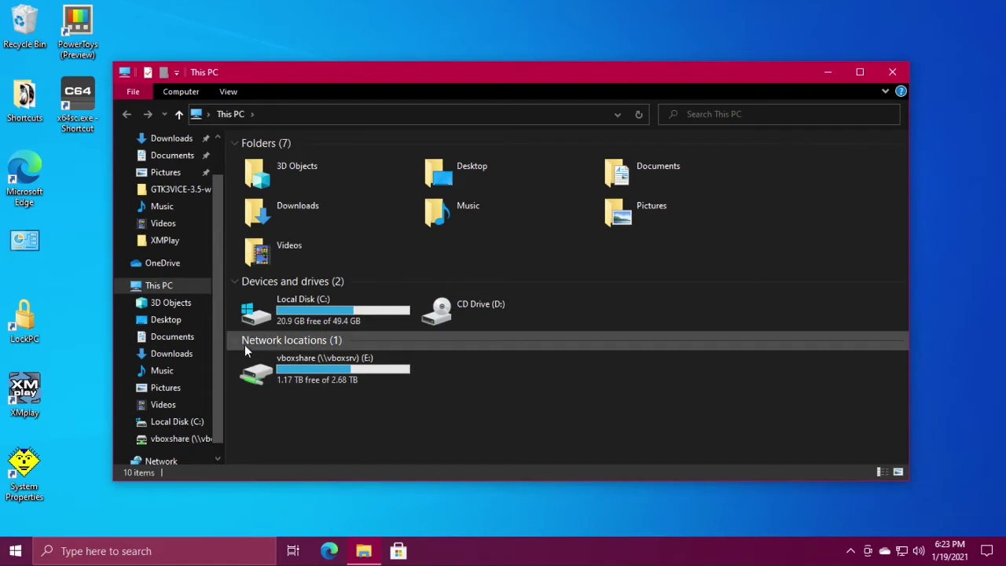
scroll(215, 267, up, 1)
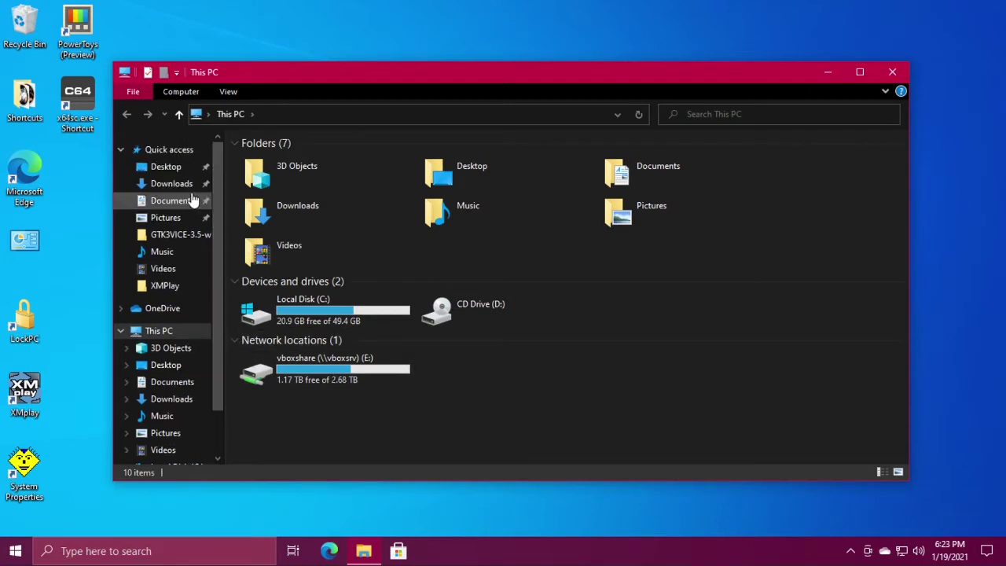
click(175, 187)
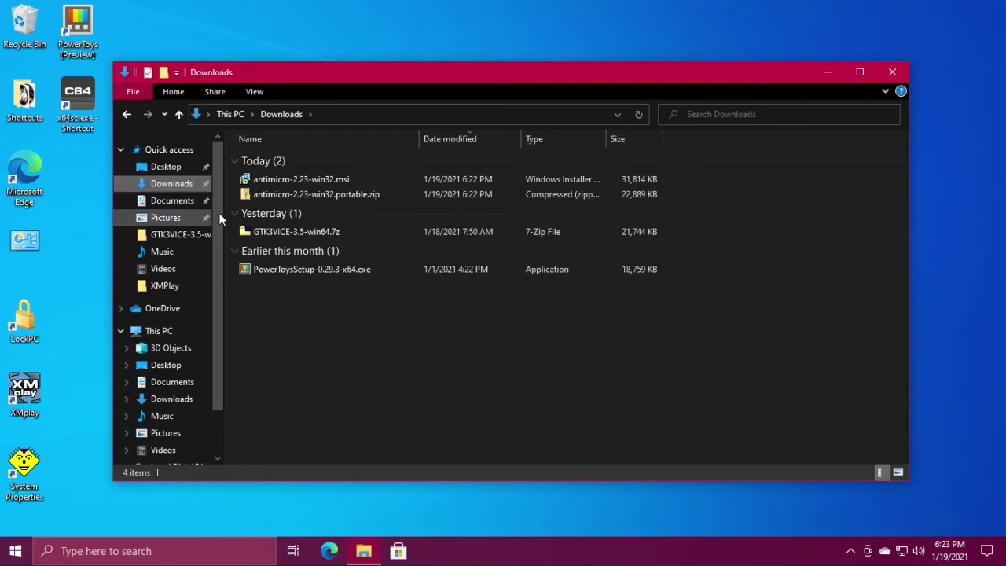
double_click(350, 195)
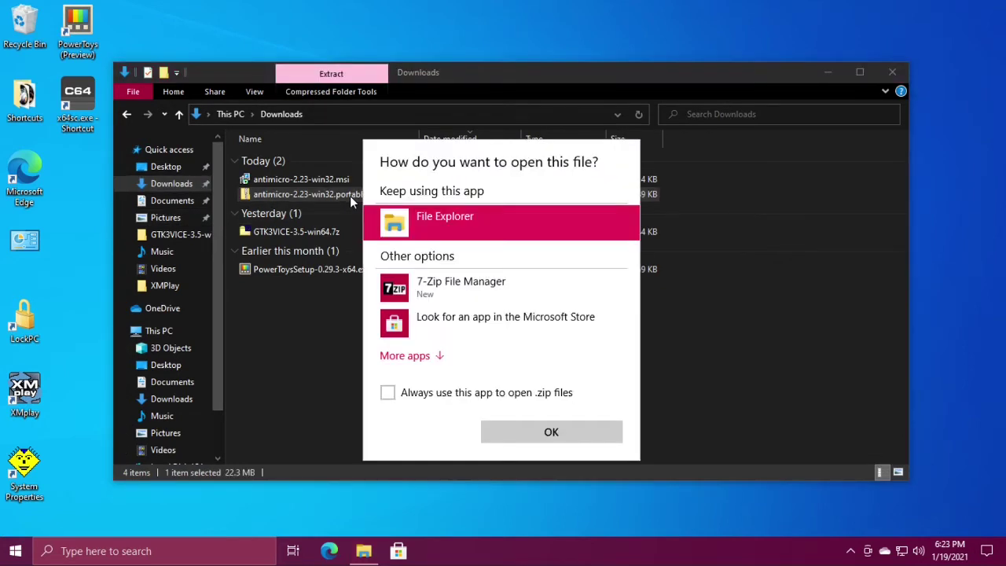
Open the zip in 7-Zip File Manager, drag the antimicro folder to the desktop, then close 7-Zip.
click(469, 285)
click(561, 437)
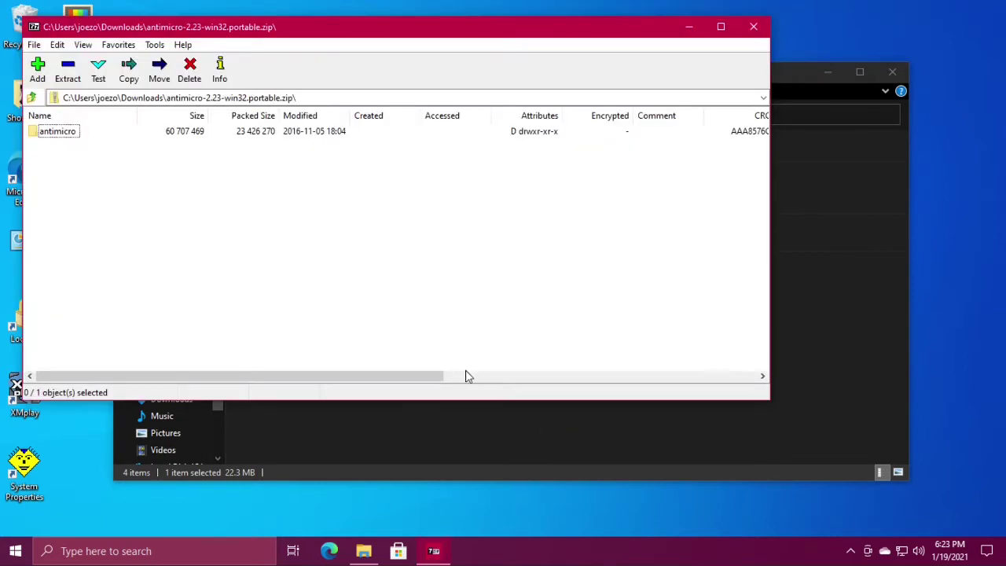
click(72, 133)
drag(82, 395, 78, 456)
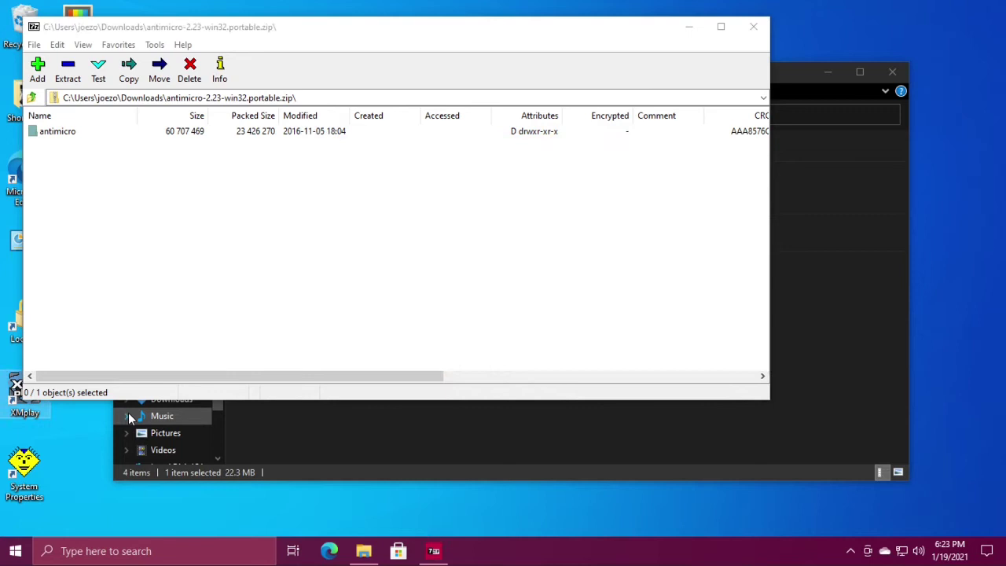
click(753, 26)
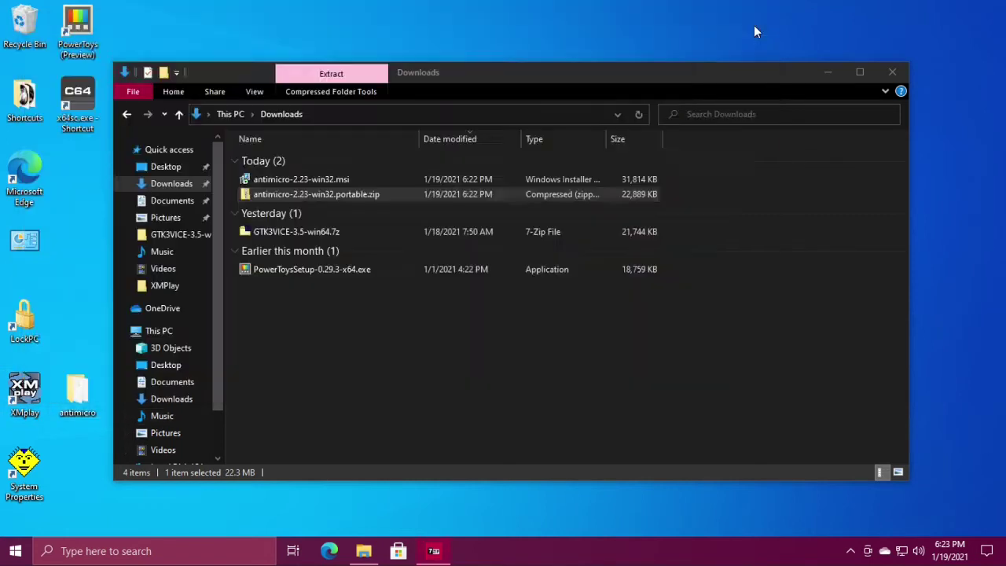
Close the Downloads window, launch x64sc from its desktop shortcut, and centre the VICE window.
click(895, 71)
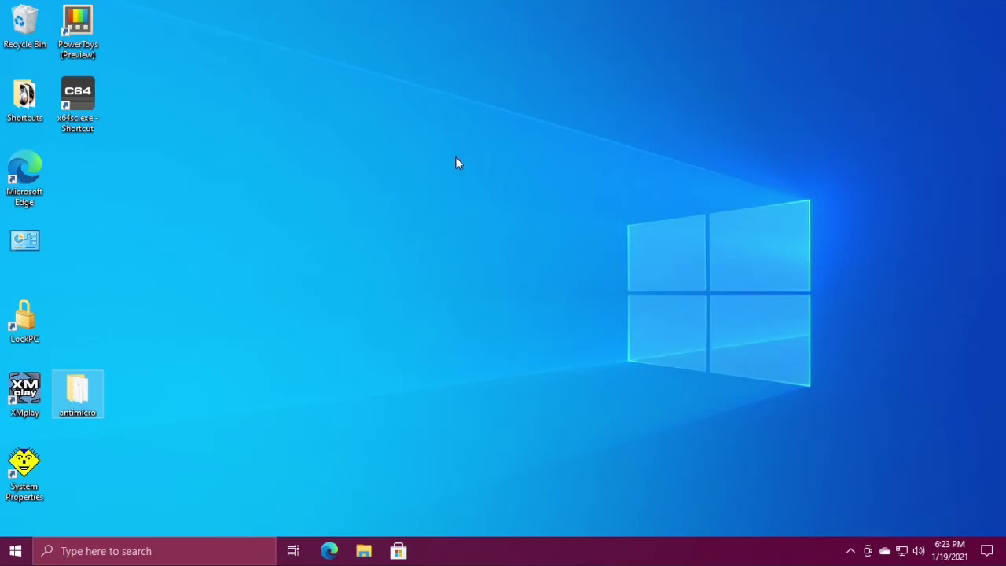
double_click(83, 114)
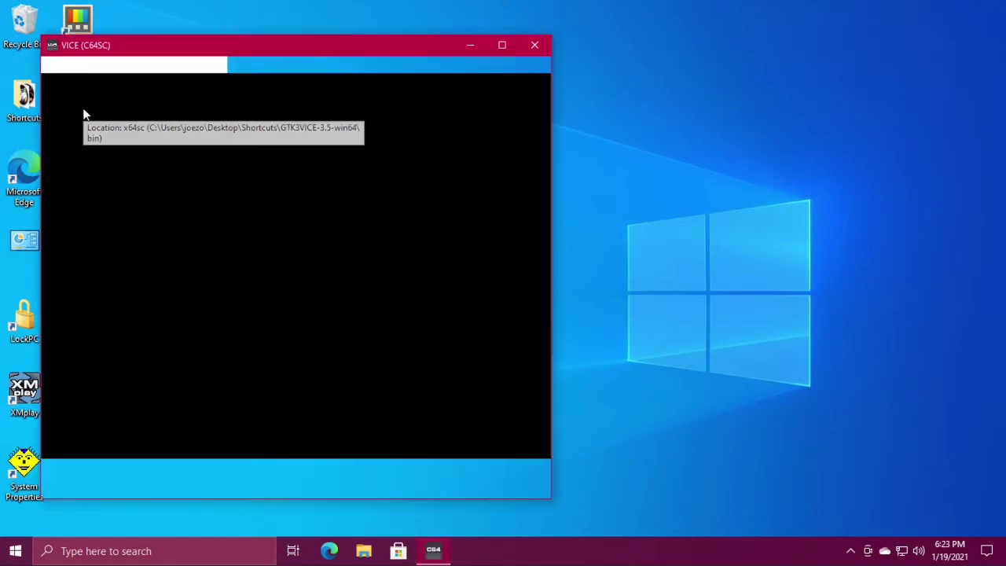
drag(221, 48, 419, 48)
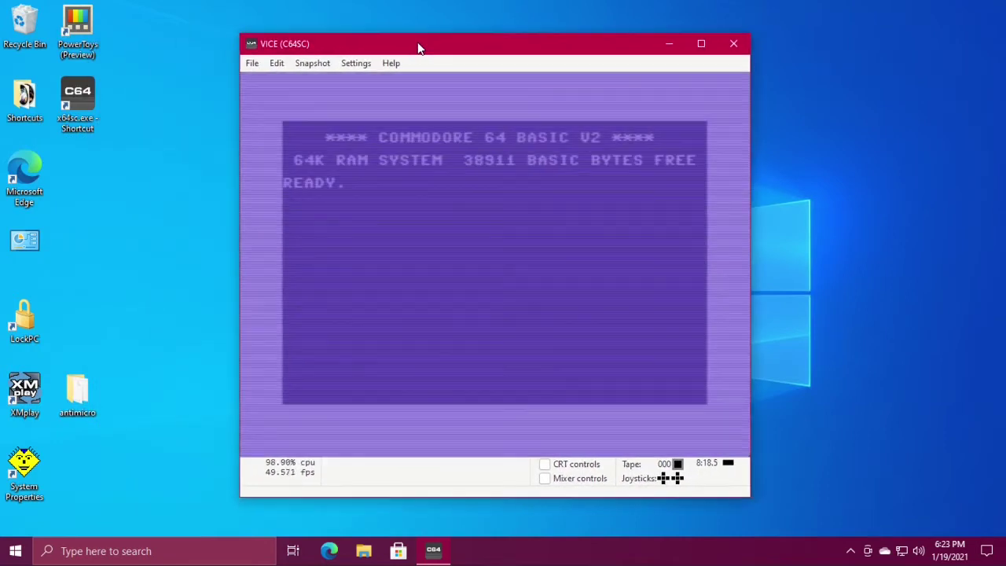
In C64 Settings under Input devices > Joystick, set Joystick #1 to Keyset A.
click(358, 64)
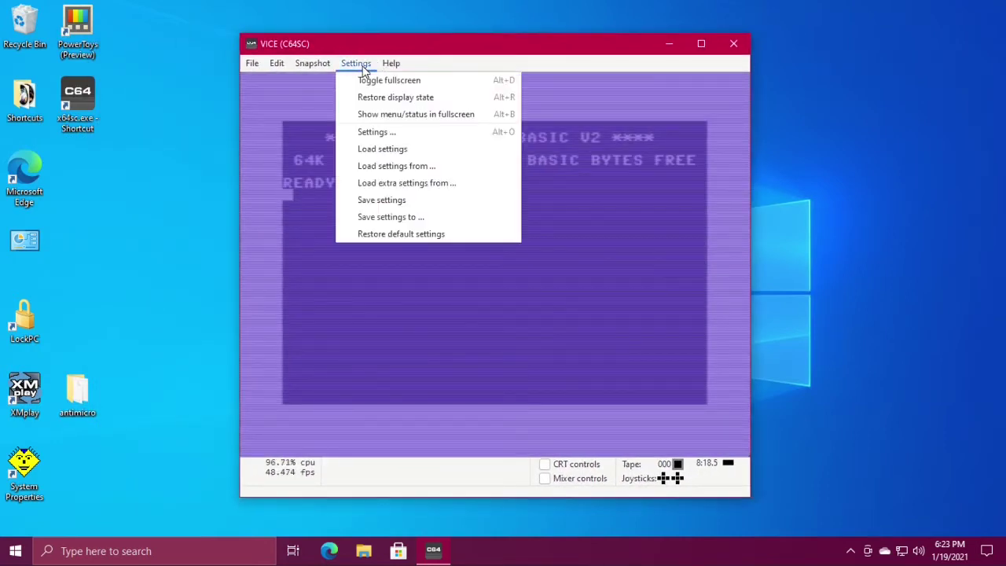
click(372, 138)
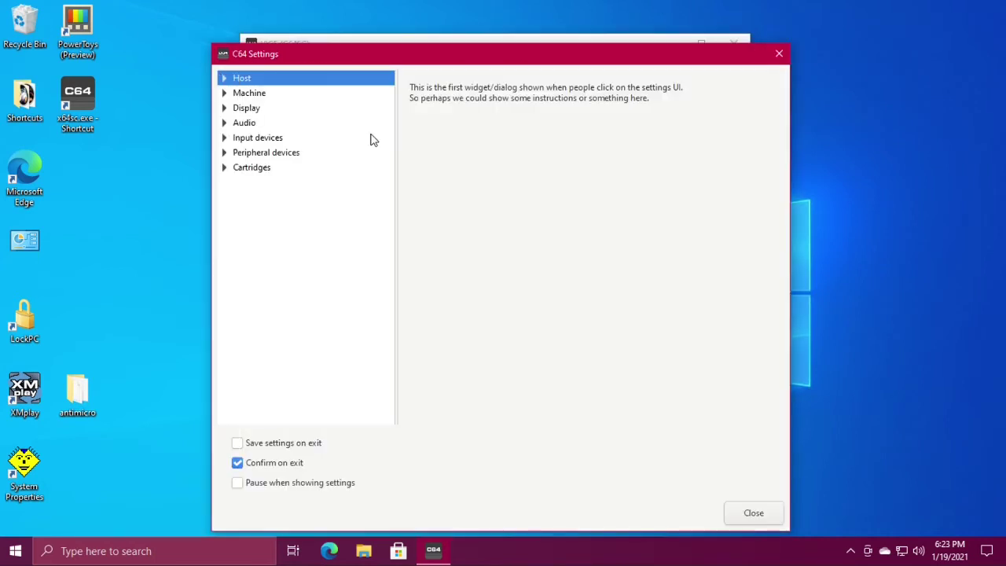
click(224, 138)
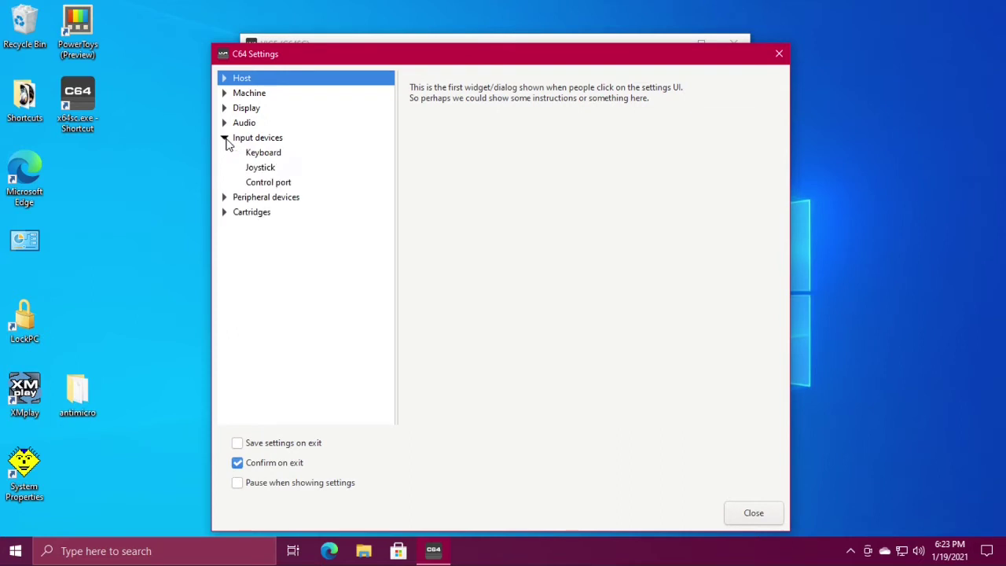
click(261, 170)
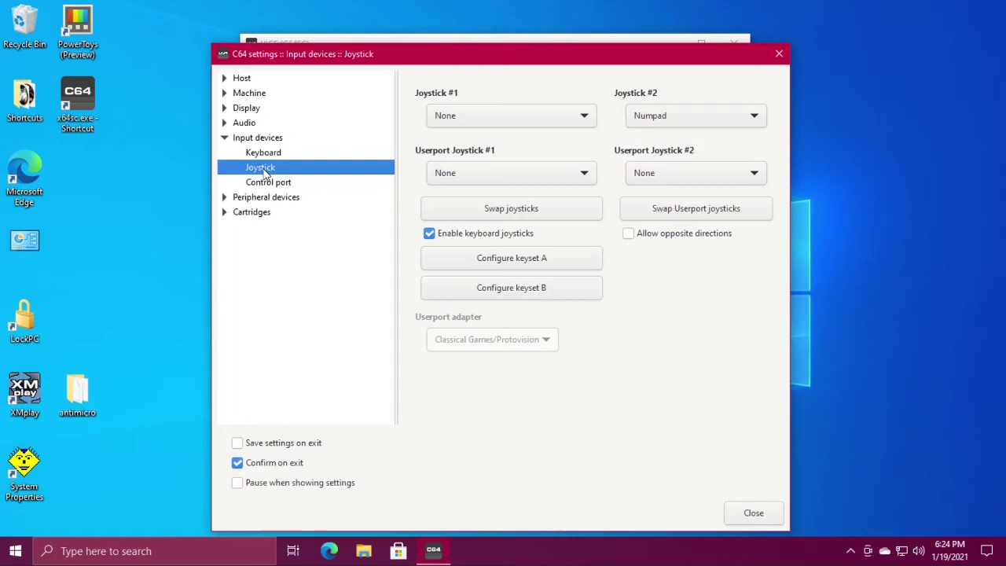
click(585, 118)
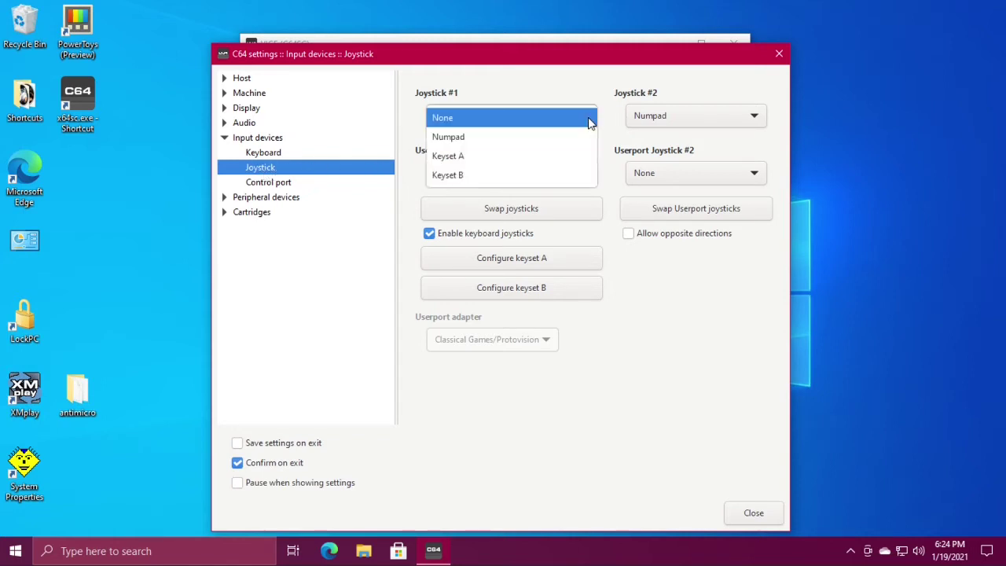
click(571, 155)
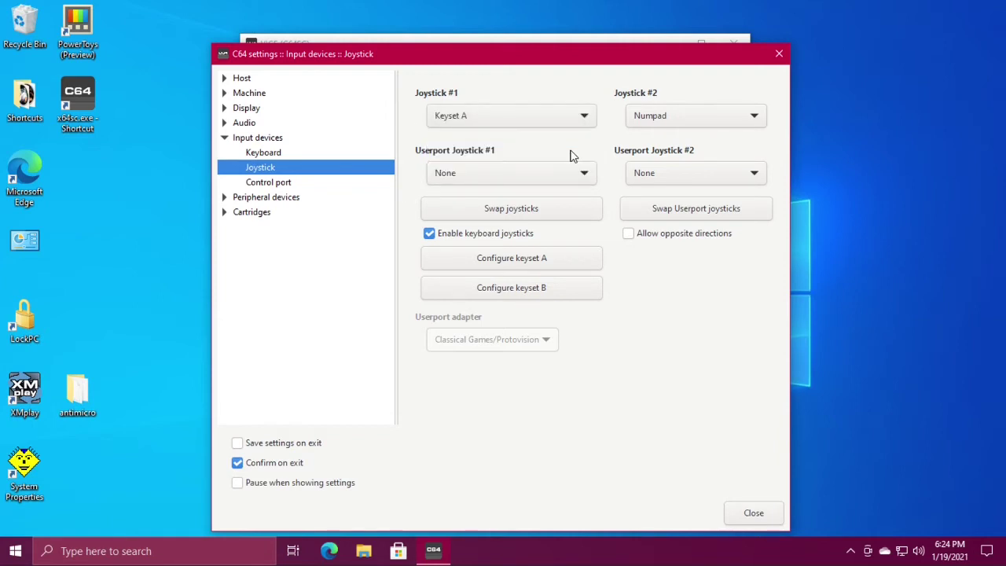
In the keyset A configuration, bind NorthWest to Home, North to Up, NorthEast to Page_Up.
click(559, 261)
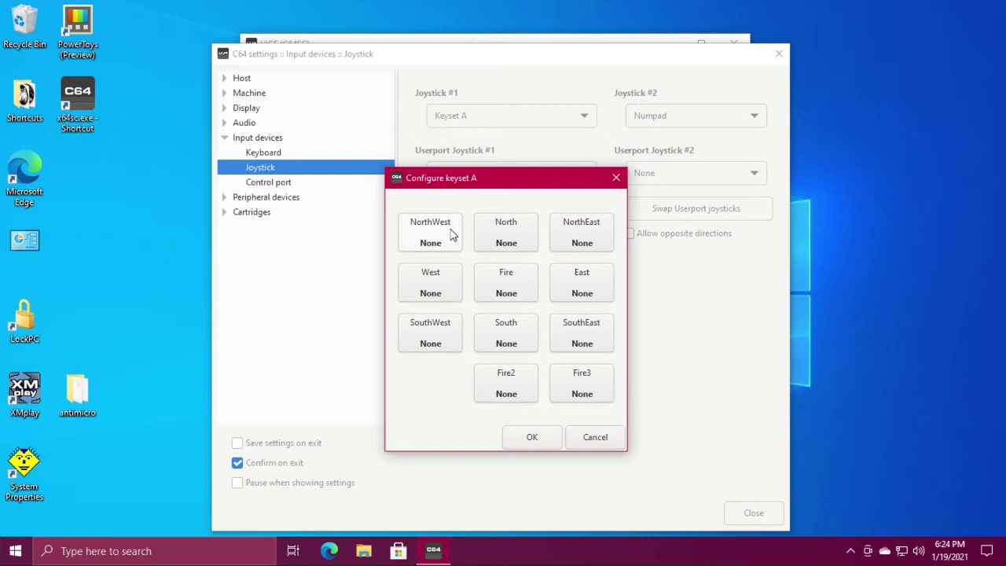
click(447, 231)
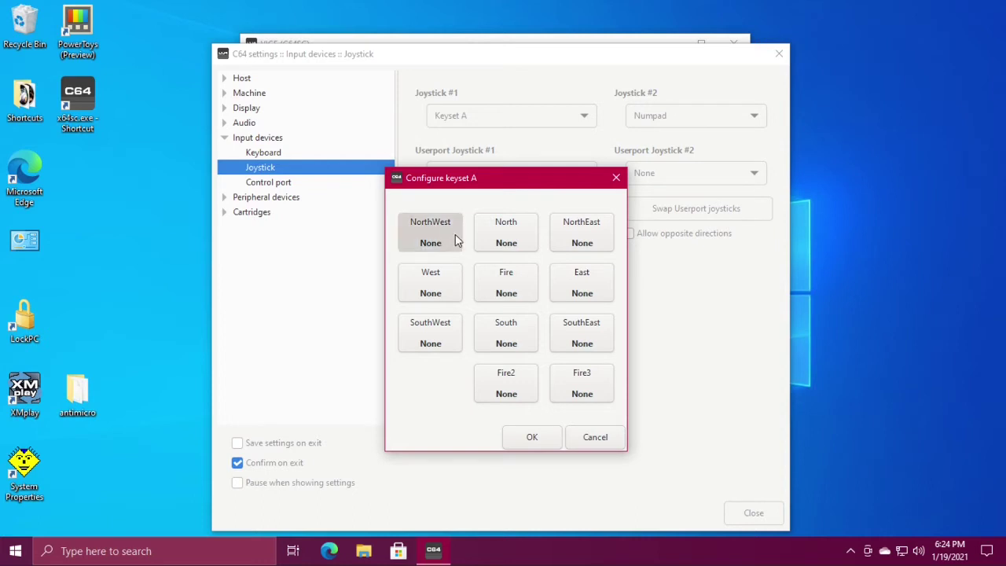
key(Home)
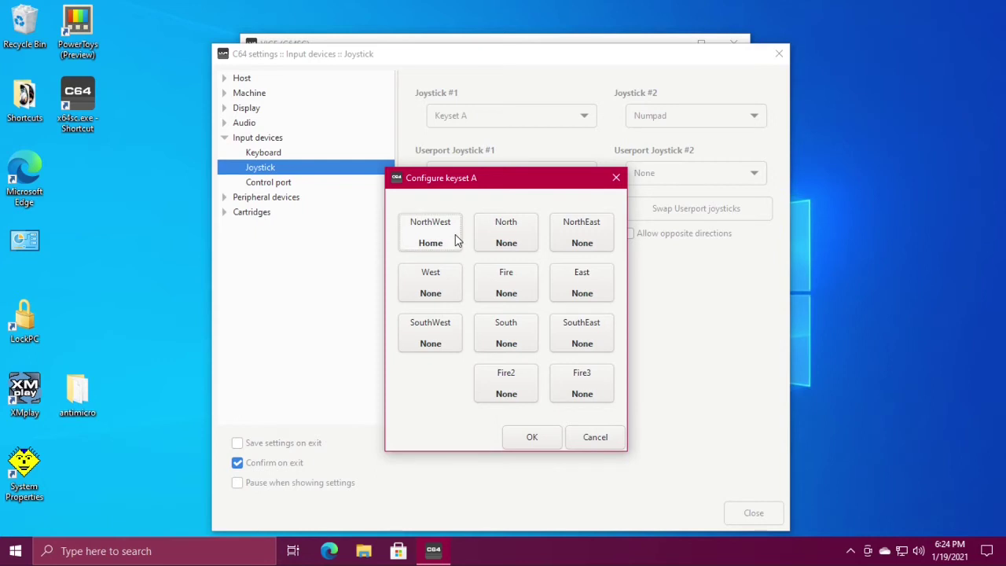
click(502, 233)
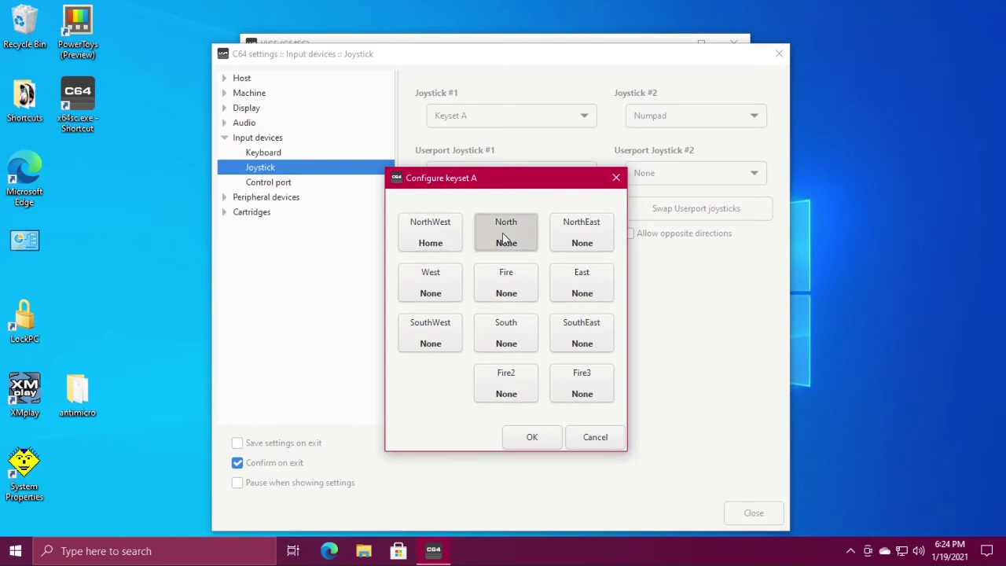
key(Up)
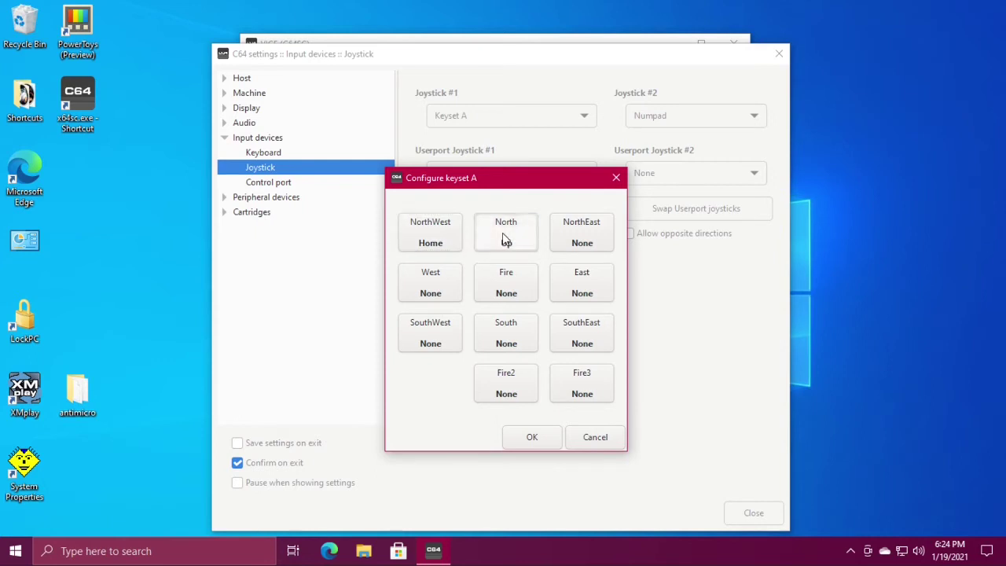
click(586, 240)
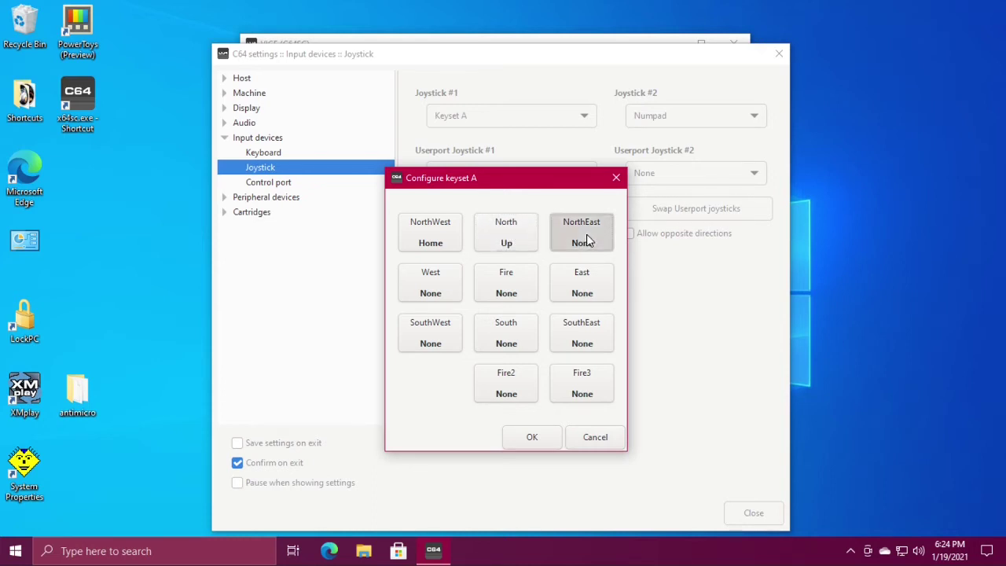
key(Page_Up)
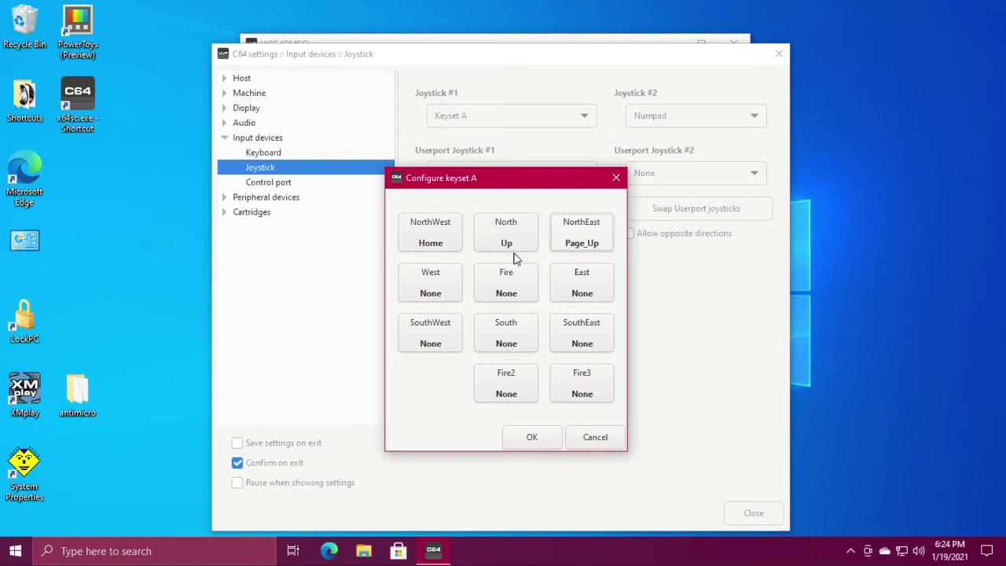
Bind West to Left, Fire to Clear, and East to Right in keyset A.
click(421, 294)
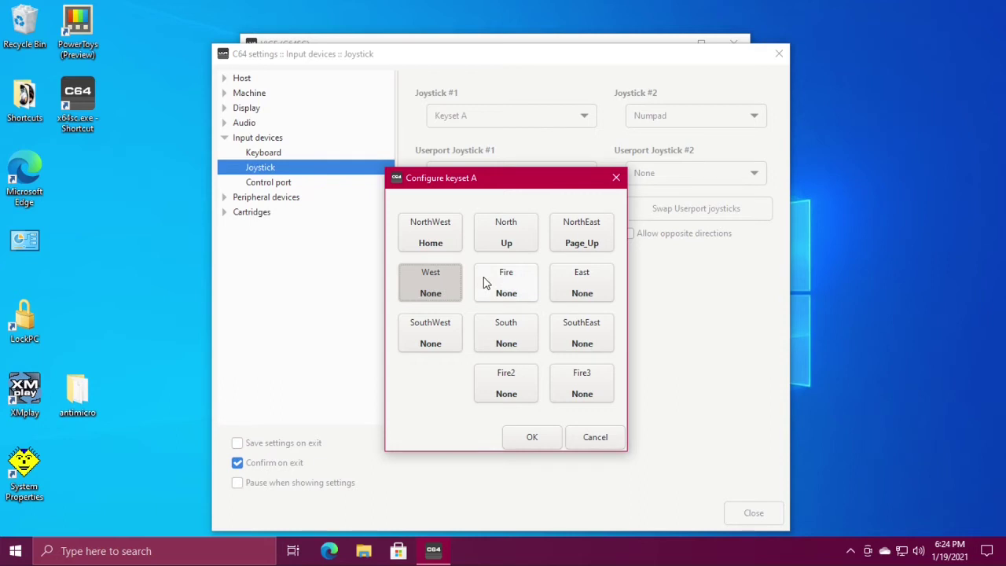
click(431, 292)
click(441, 294)
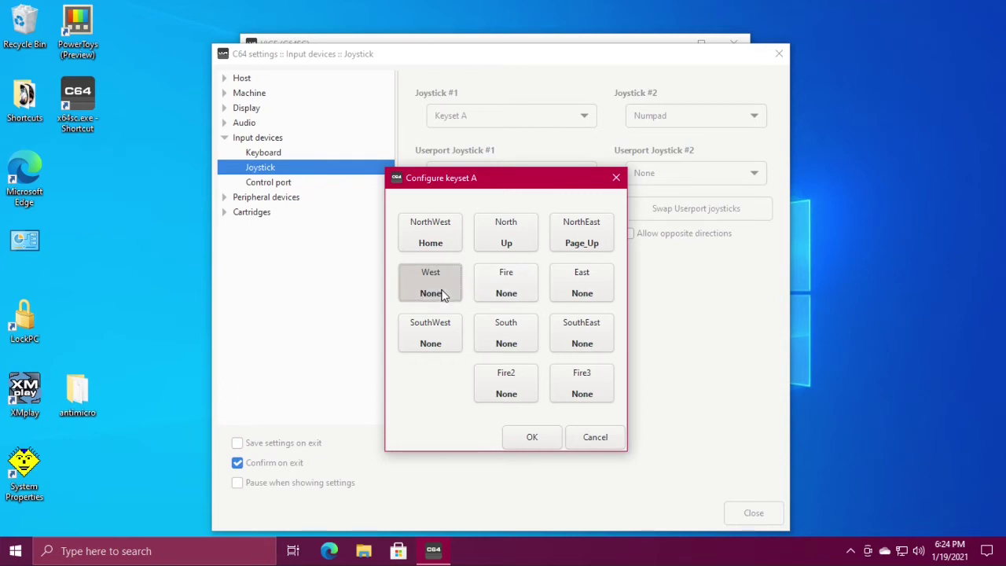
key(Left)
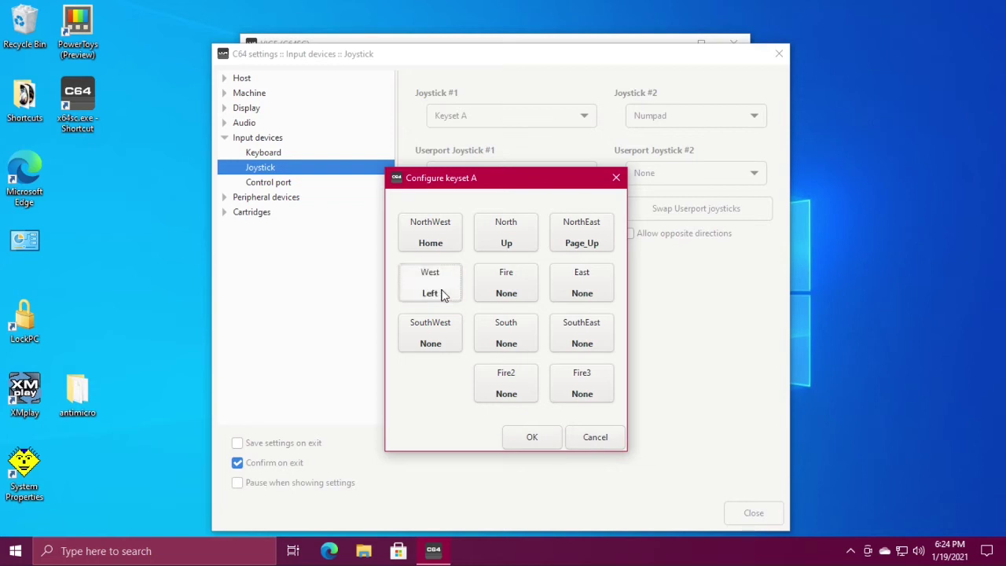
click(507, 294)
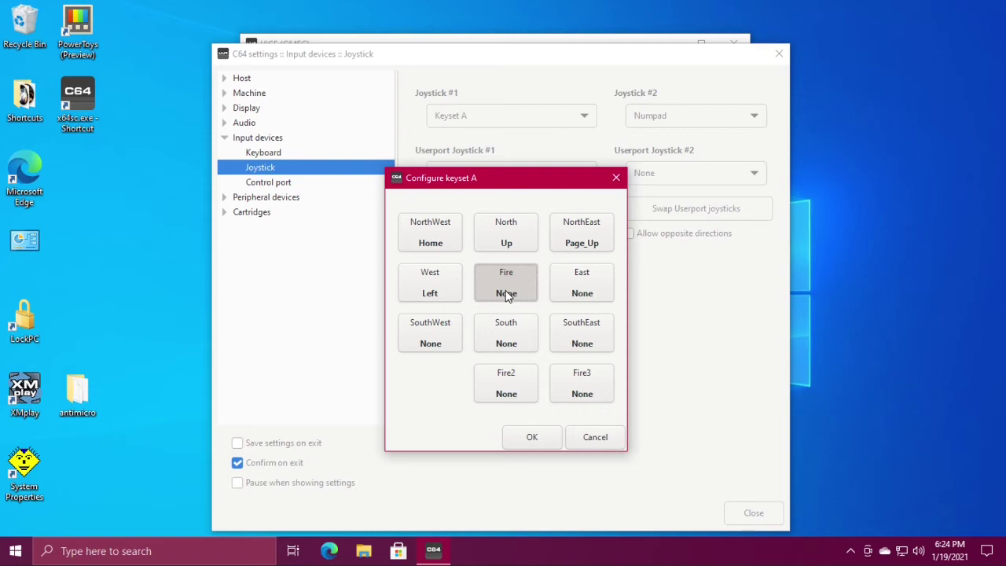
key(Clear)
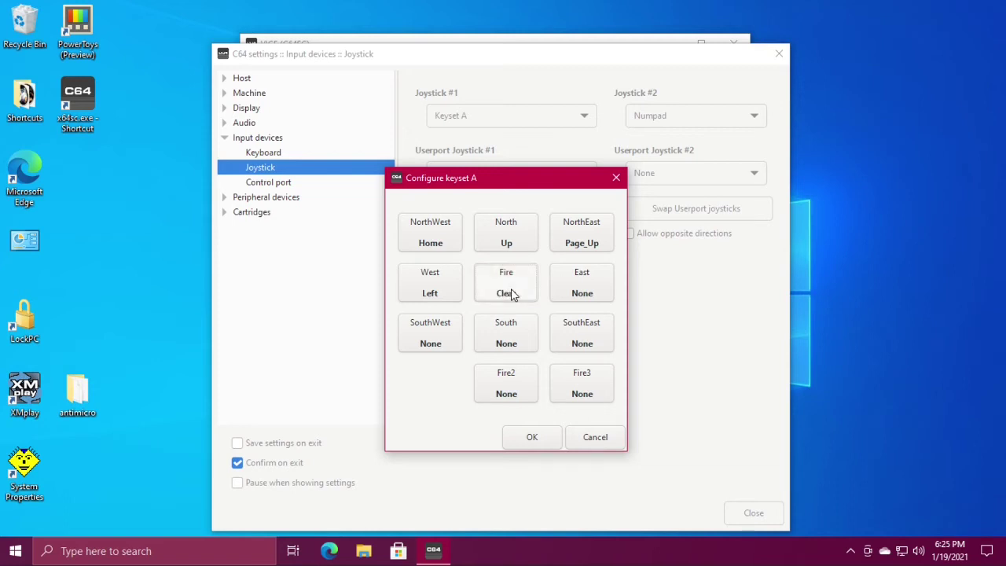
click(586, 281)
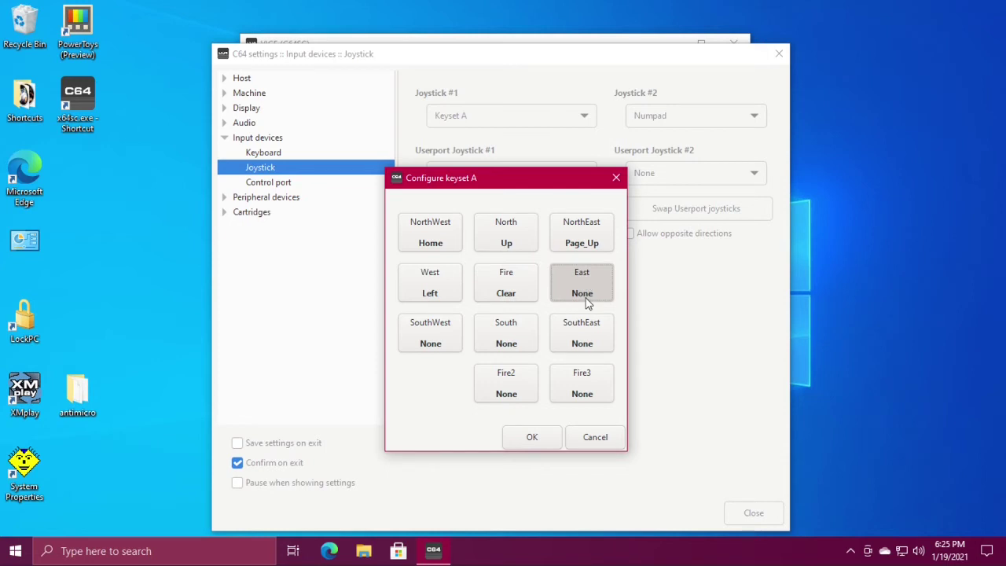
key(Right)
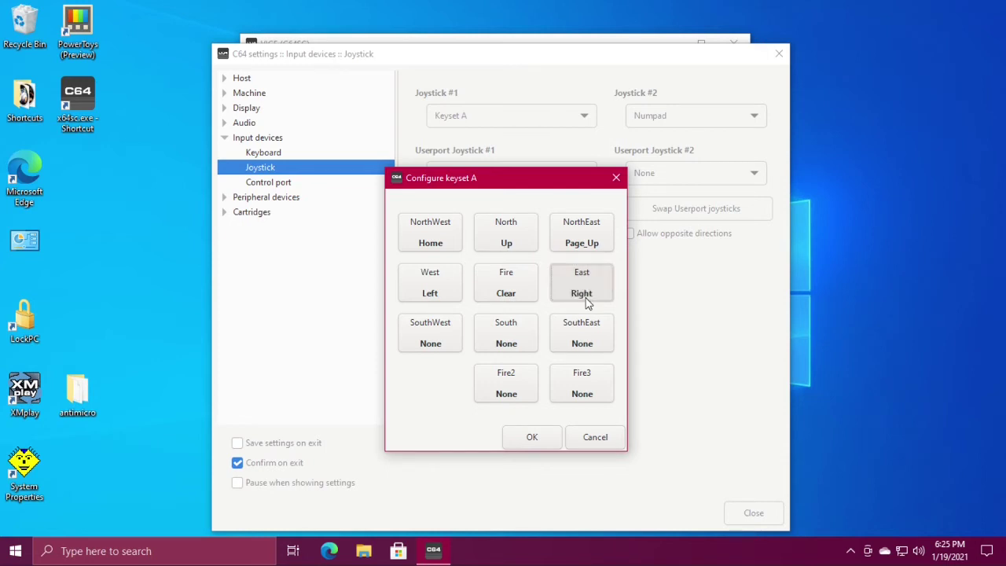
Bind SouthWest to End, South to Down, and SouthEast to Page_Down in keyset A.
click(453, 335)
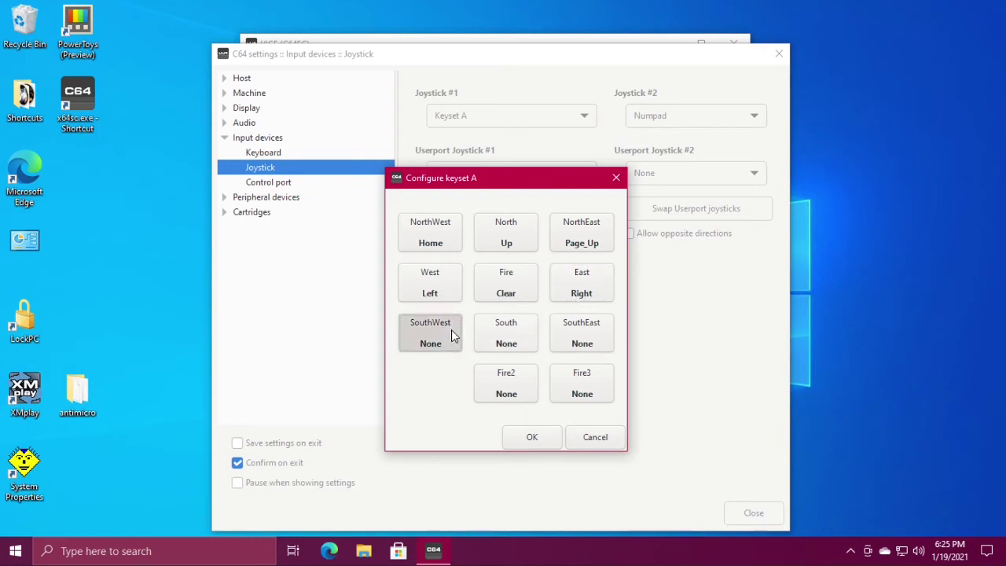
key(End)
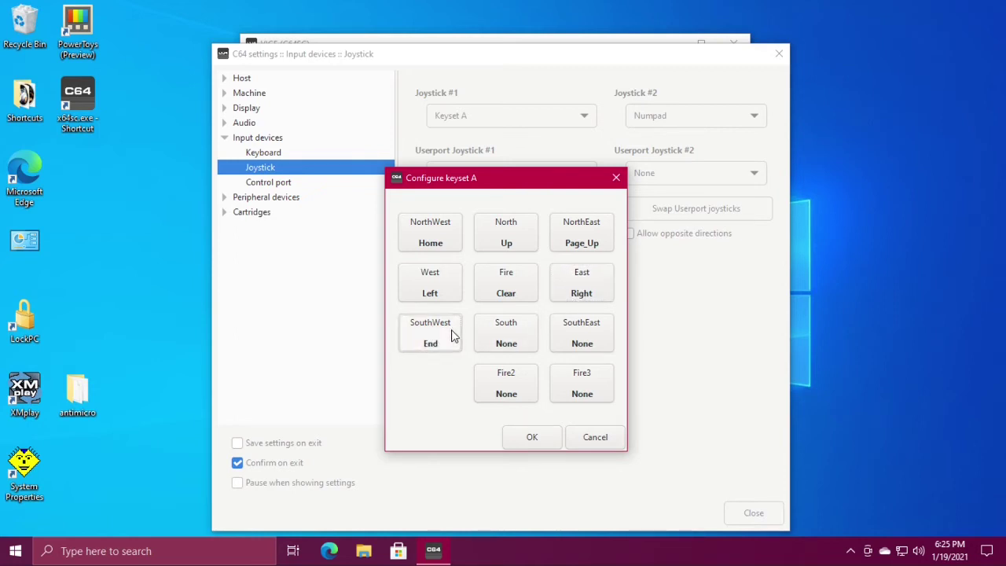
click(503, 336)
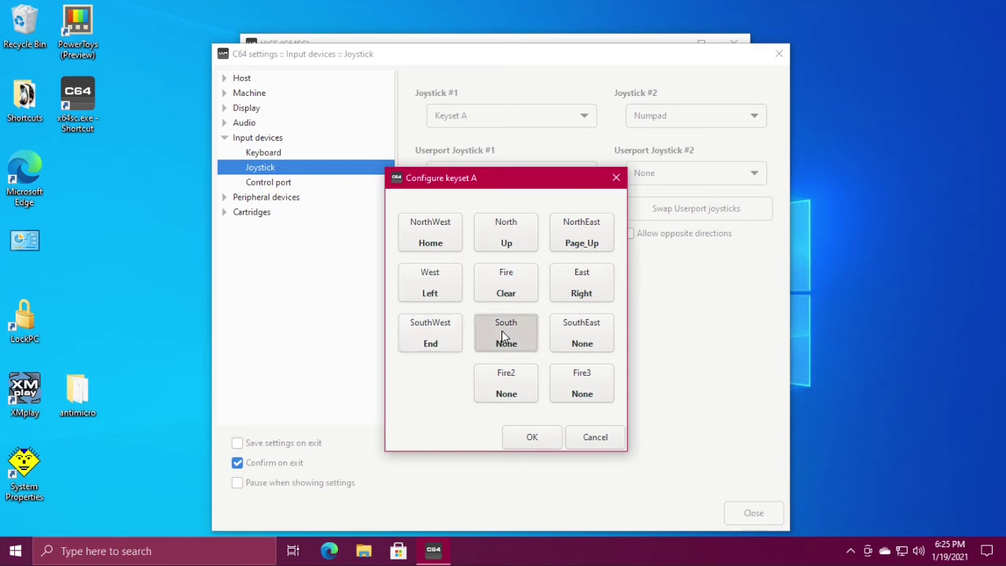
key(Down)
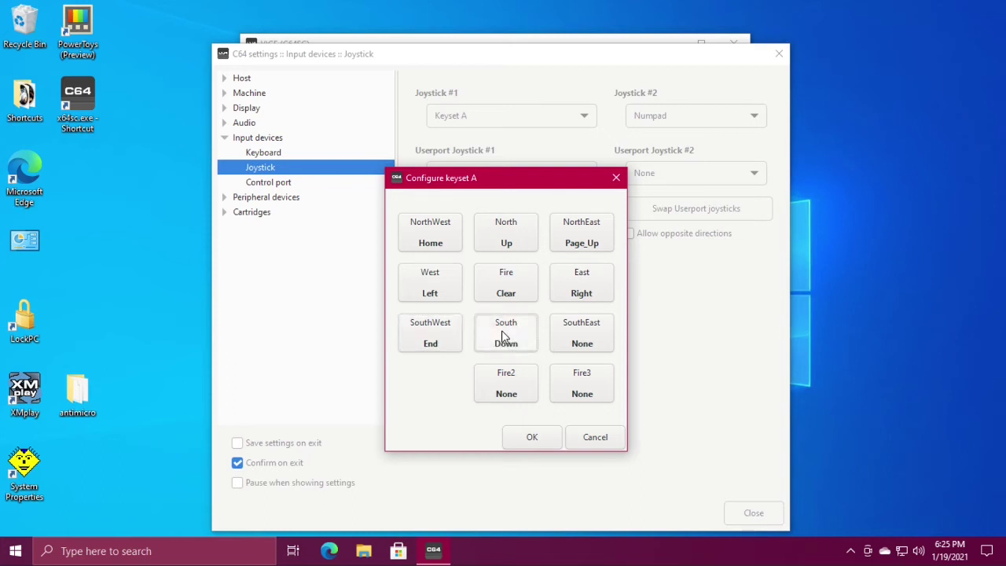
click(599, 334)
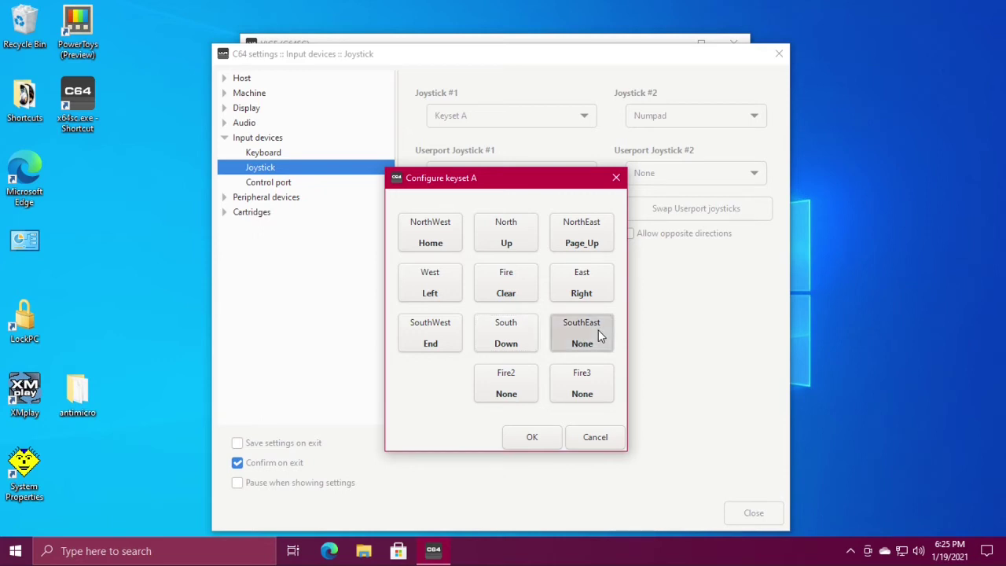
key(Page_Down)
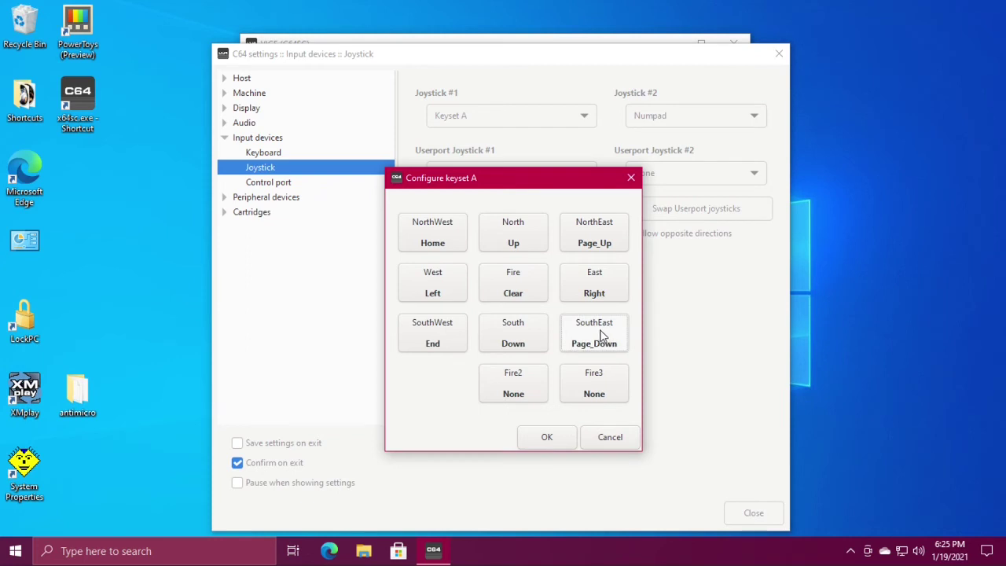
Accept the keyset A mappings, close VICE settings, and launch antimicro.exe from the desktop antimicro folder.
click(549, 438)
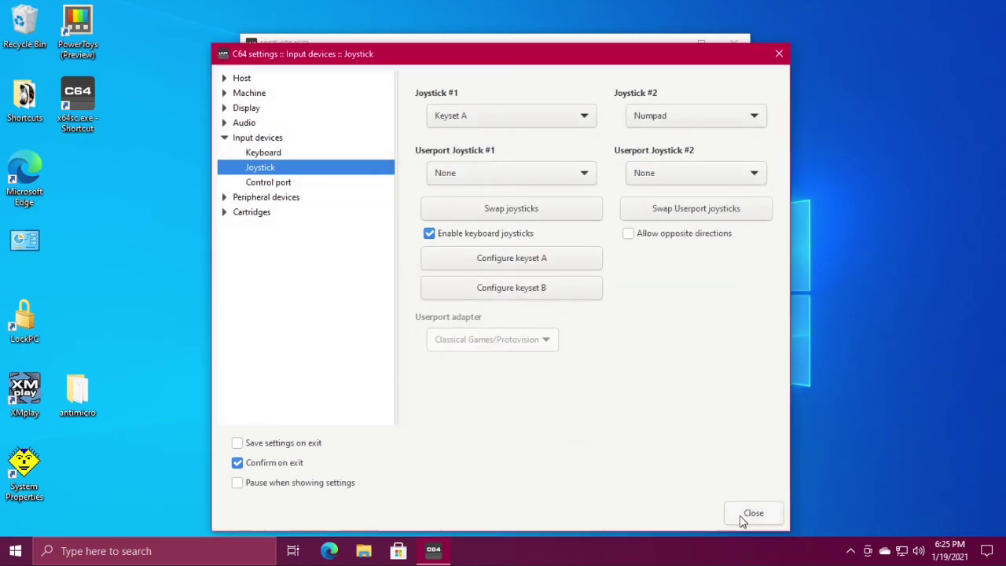
click(741, 515)
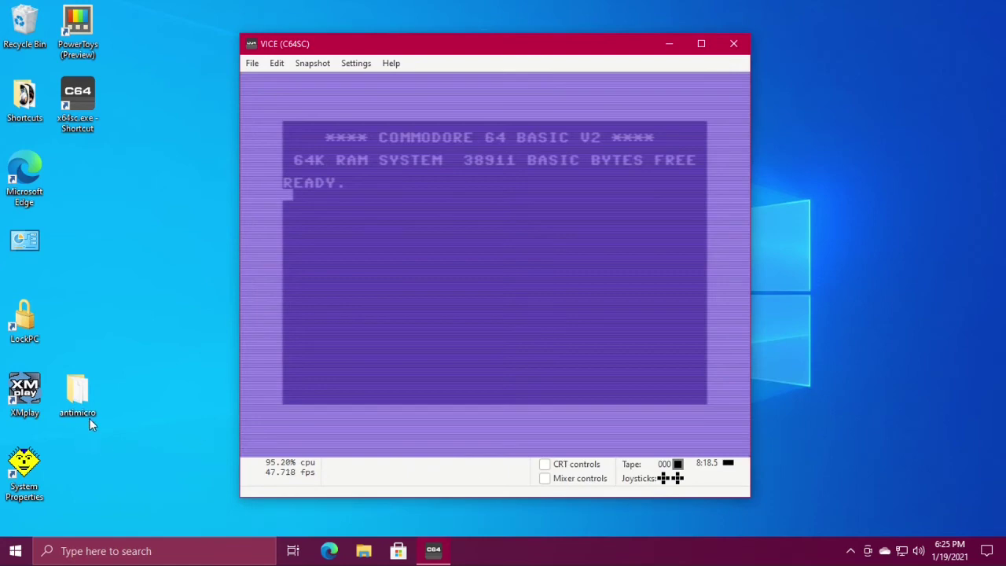
double_click(83, 399)
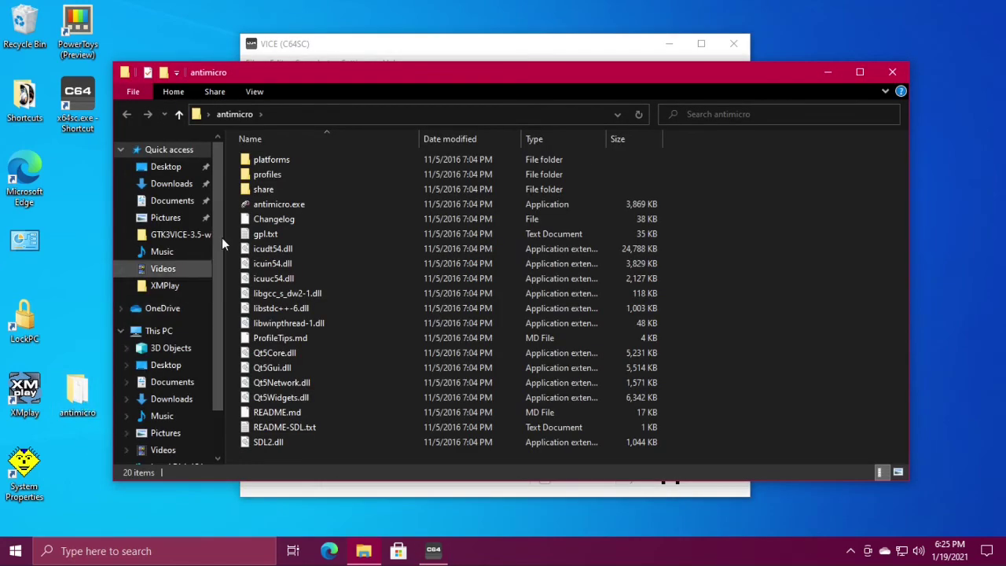
double_click(276, 205)
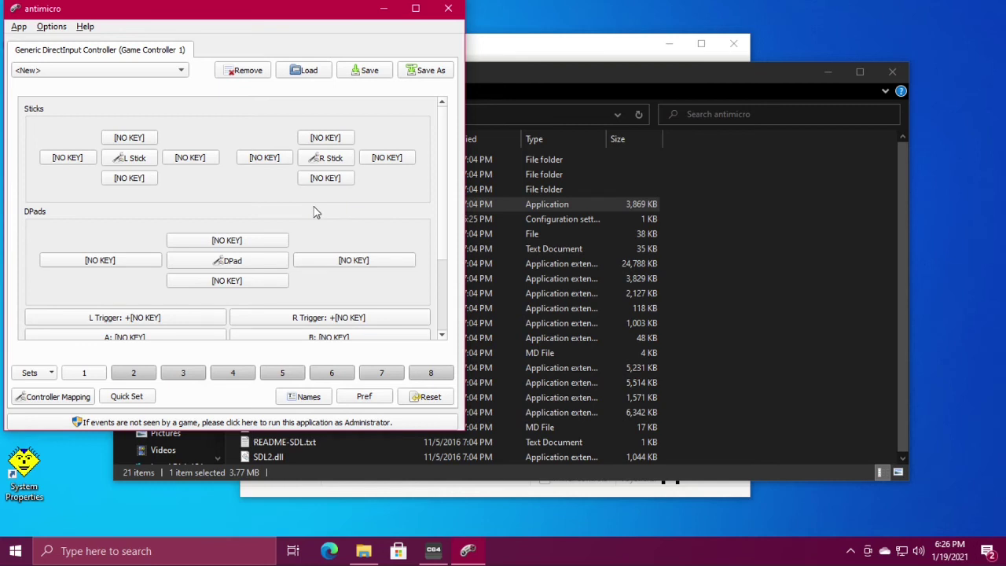
Map D-pad left, up, right and down to NUM 4, NUM 8, NUM 6 and NUM 2.
click(139, 265)
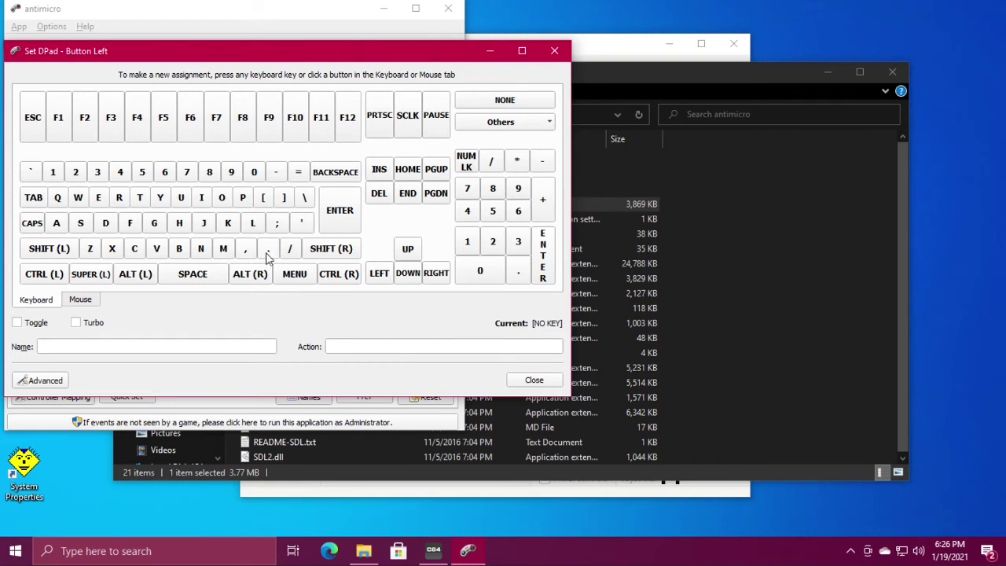
click(467, 211)
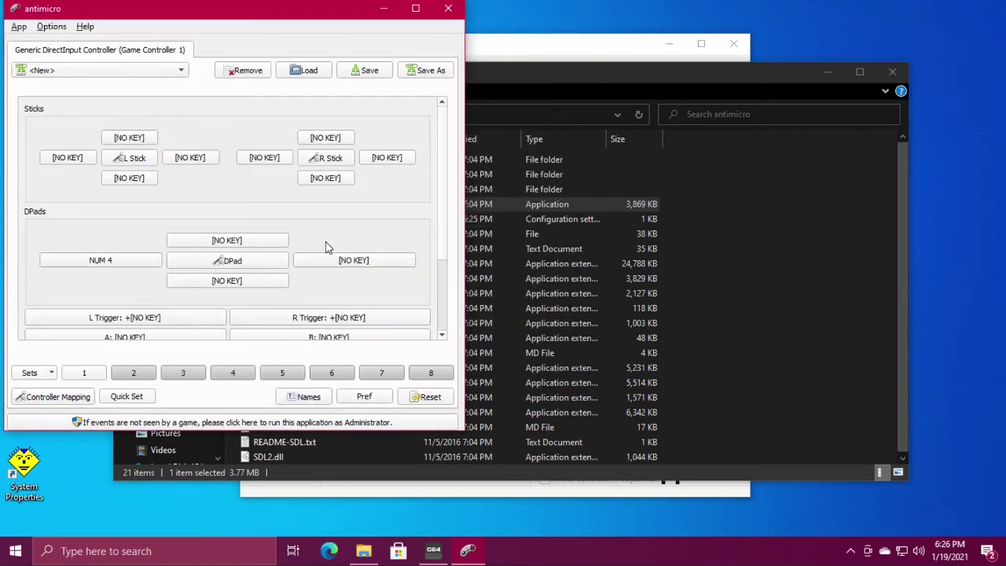
click(281, 245)
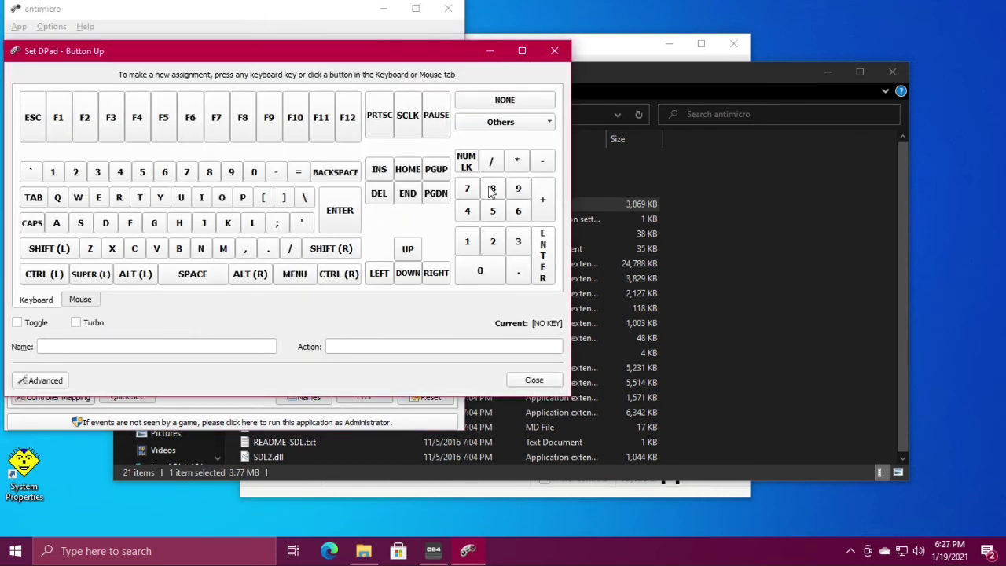
click(492, 192)
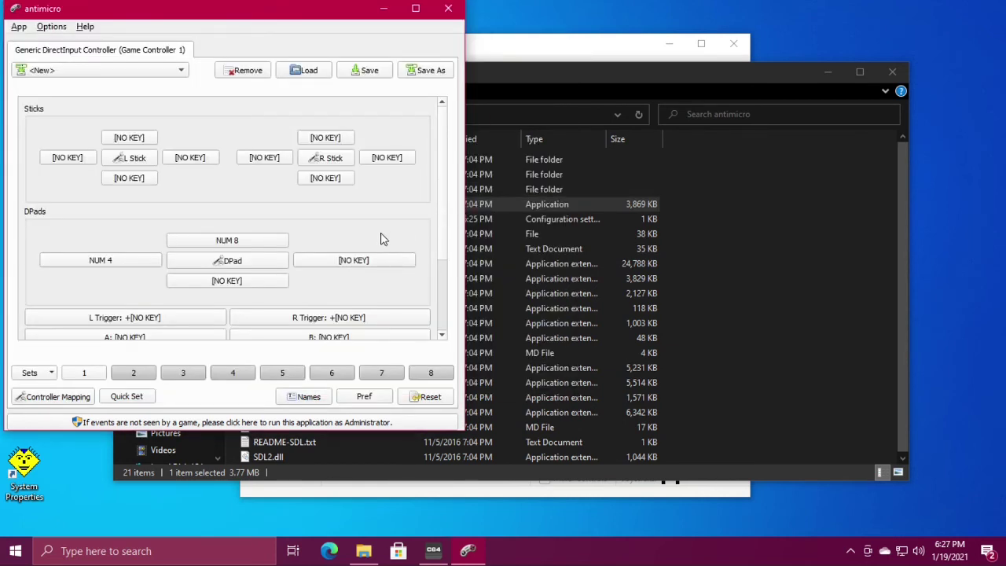
click(373, 270)
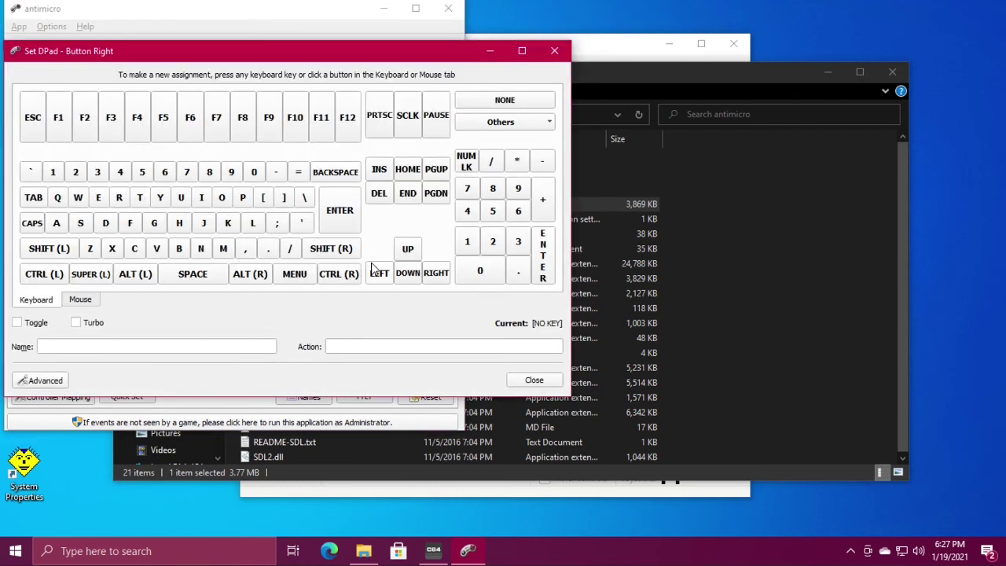
click(519, 210)
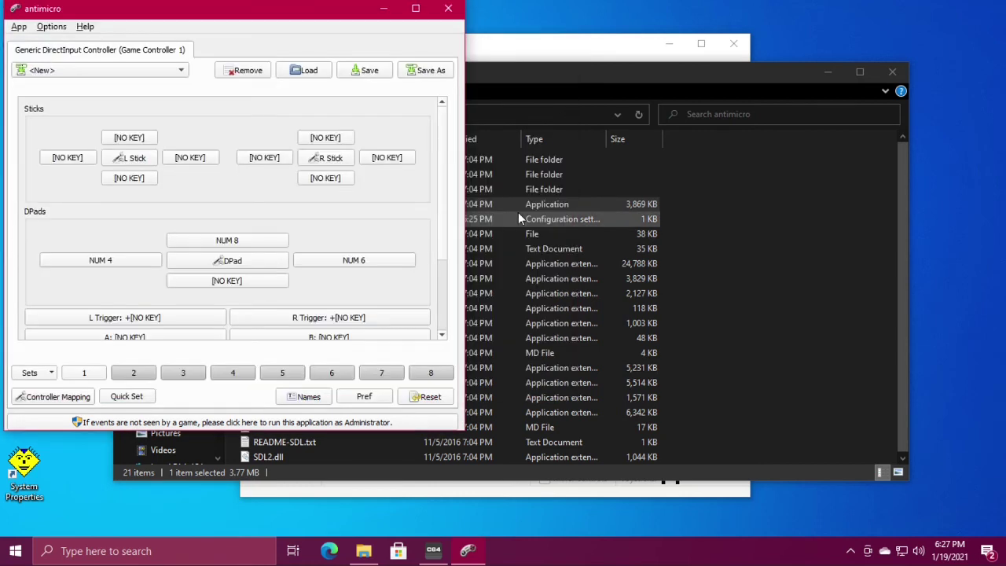
click(264, 285)
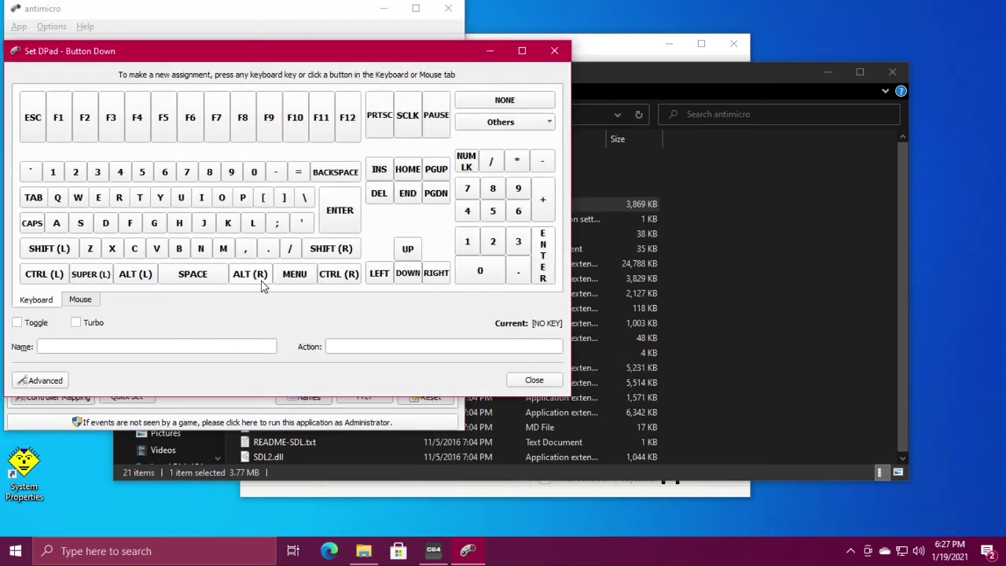
click(492, 243)
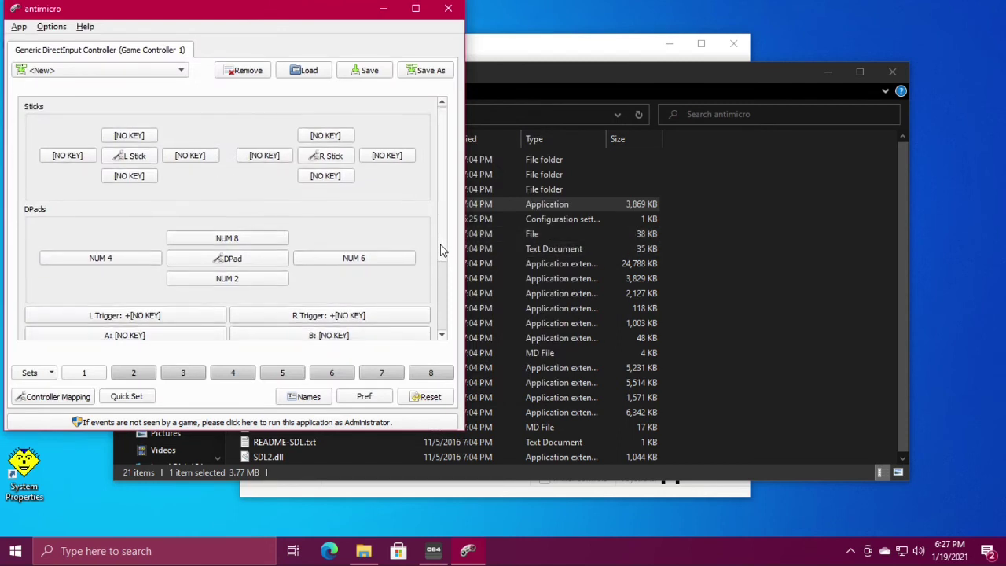
Map the gamepad's X button to numpad 0, save the C64.gamecontroller profile, and return to VICE.
drag(441, 250, 441, 315)
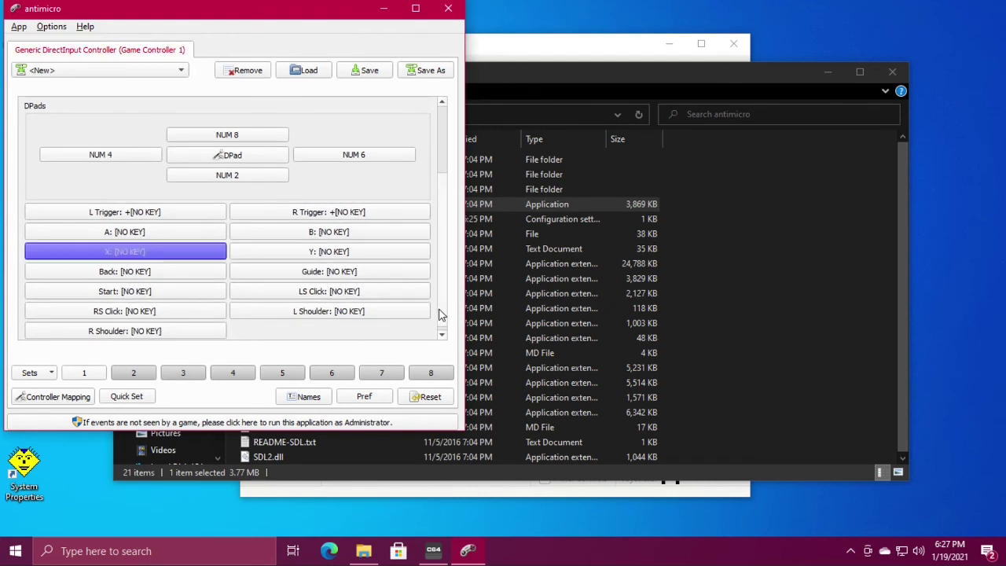
click(195, 259)
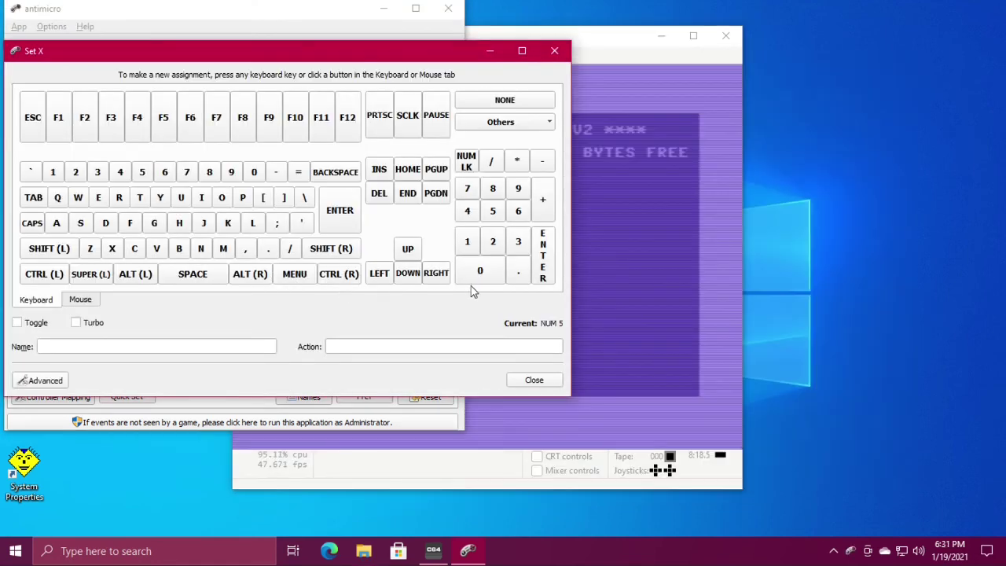
click(481, 271)
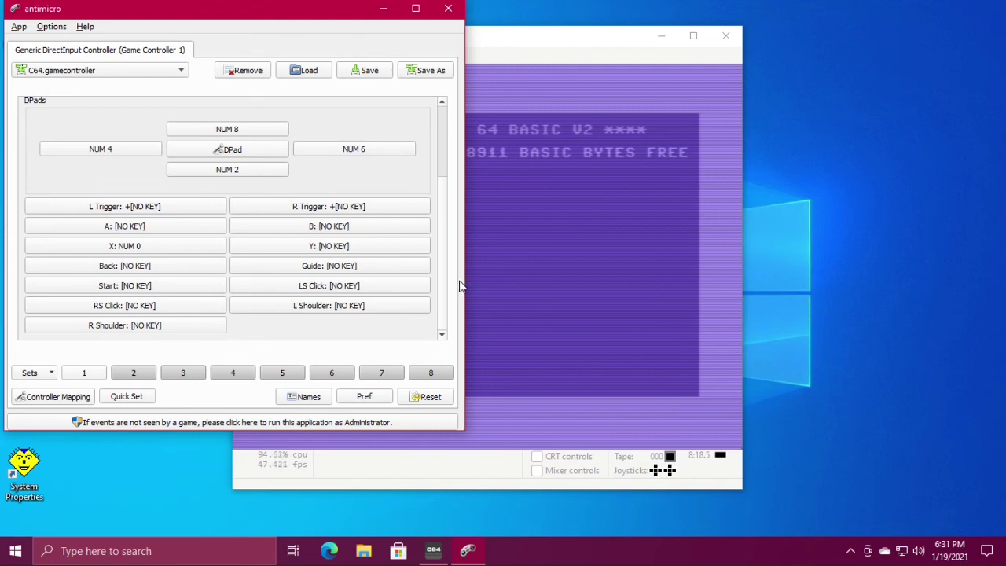
click(361, 76)
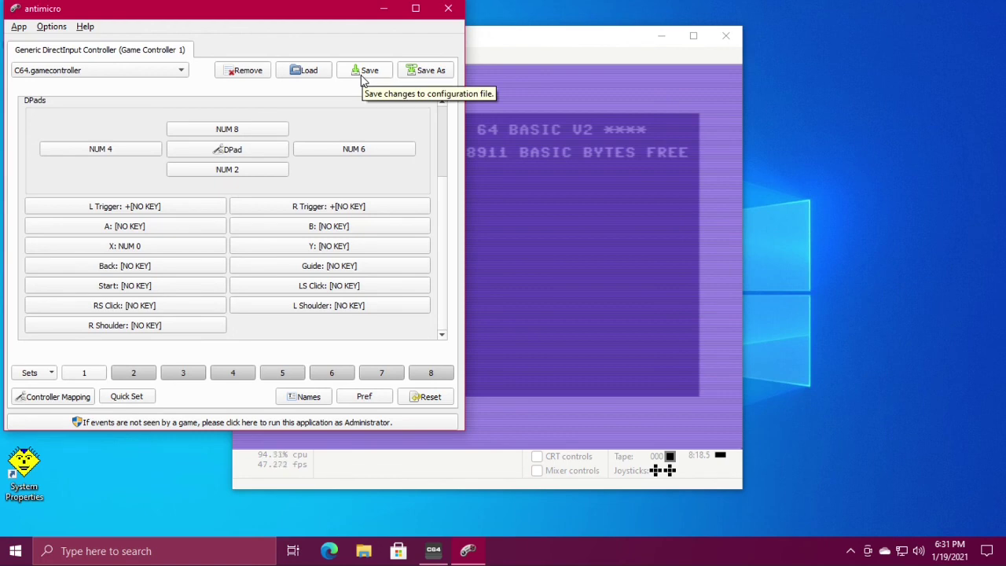
click(527, 43)
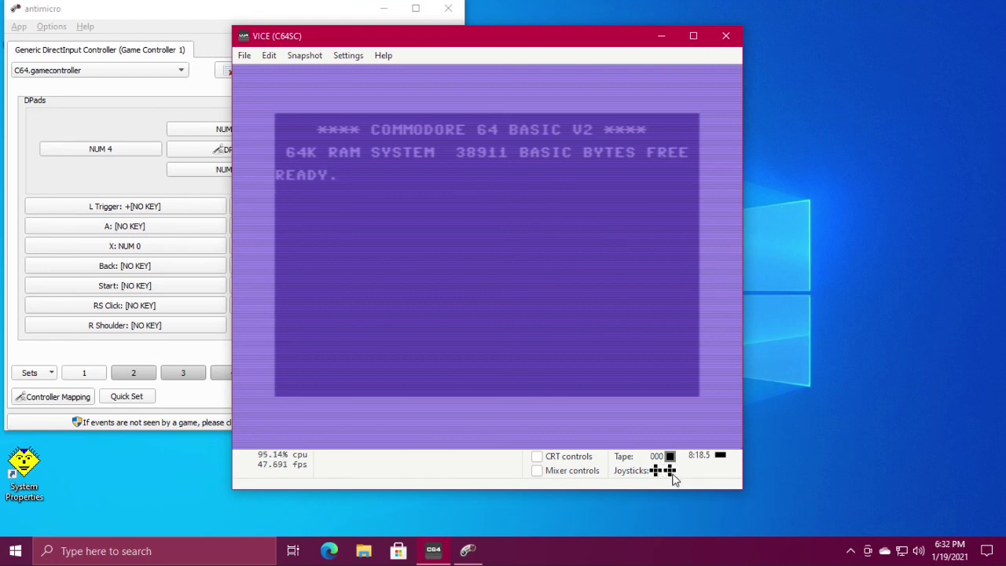
key(KP_4)
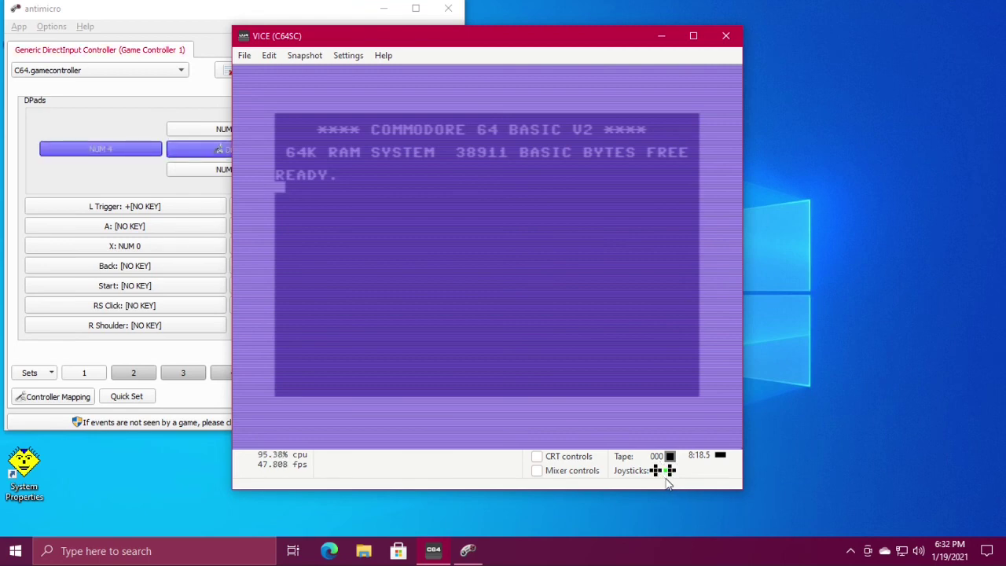
key(KP_8)
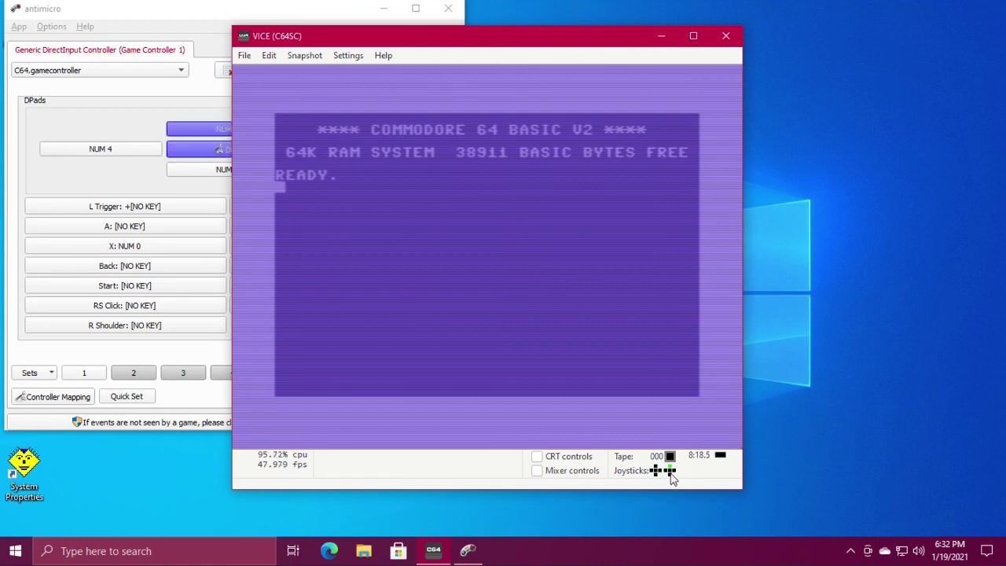
key(KP_2)
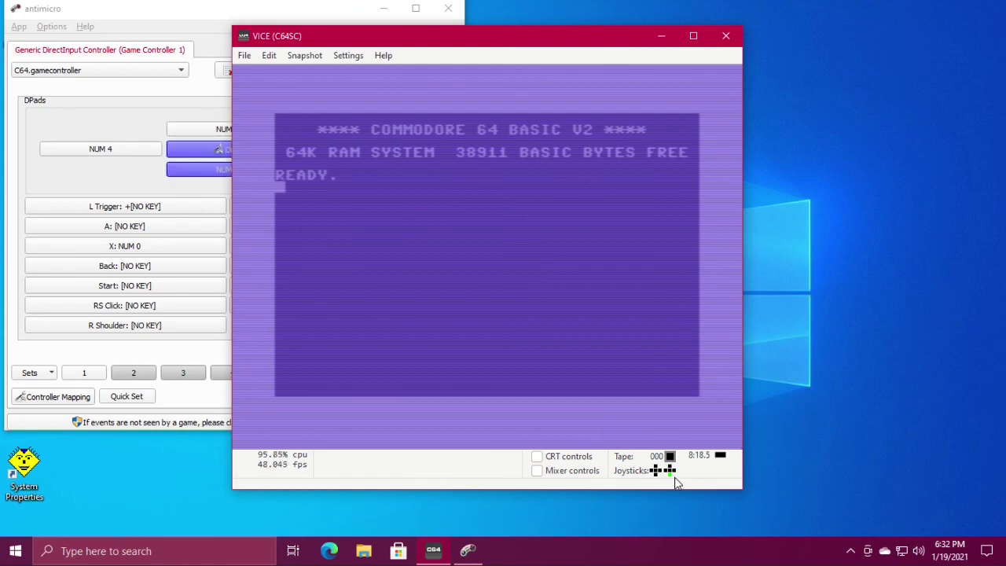
key(KP_0)
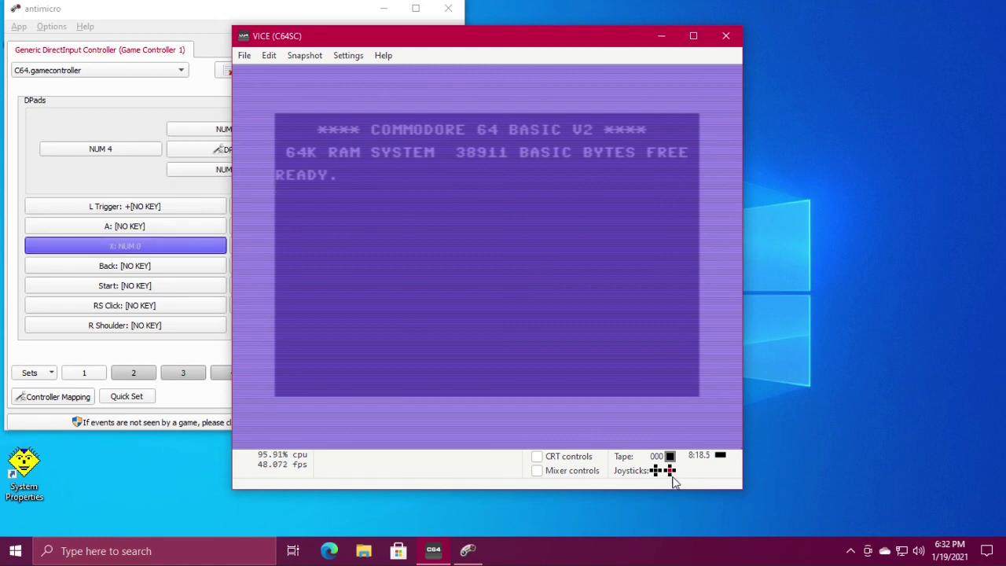
key(KP_0)
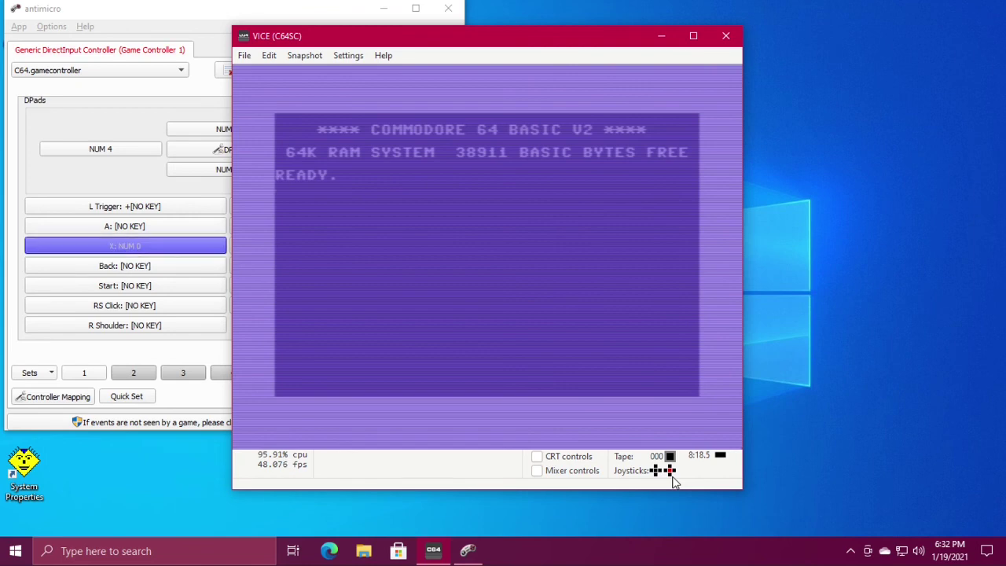